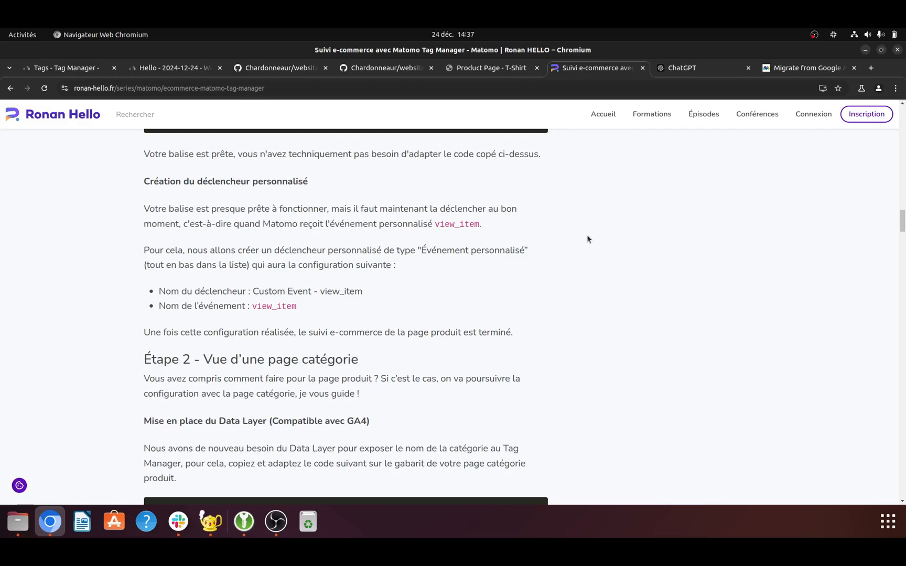
Look through the "Migrate from Google Analytics 4 to Matomo" guide from its title down to the Events setup section.
{"action": "left_click", "coordinate": [791, 68]}
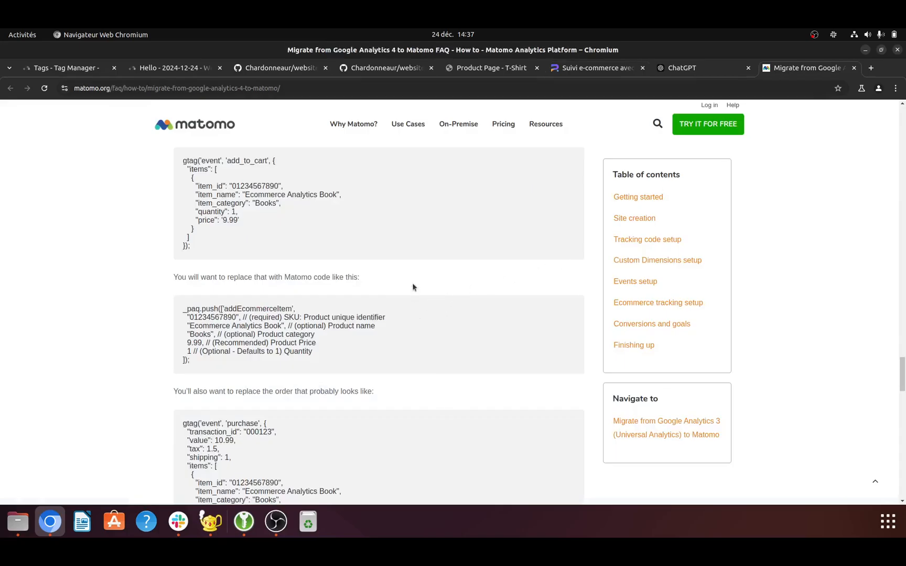
{"action": "scroll", "coordinate": [412, 287], "scroll_direction": "up", "scroll_amount": 20}
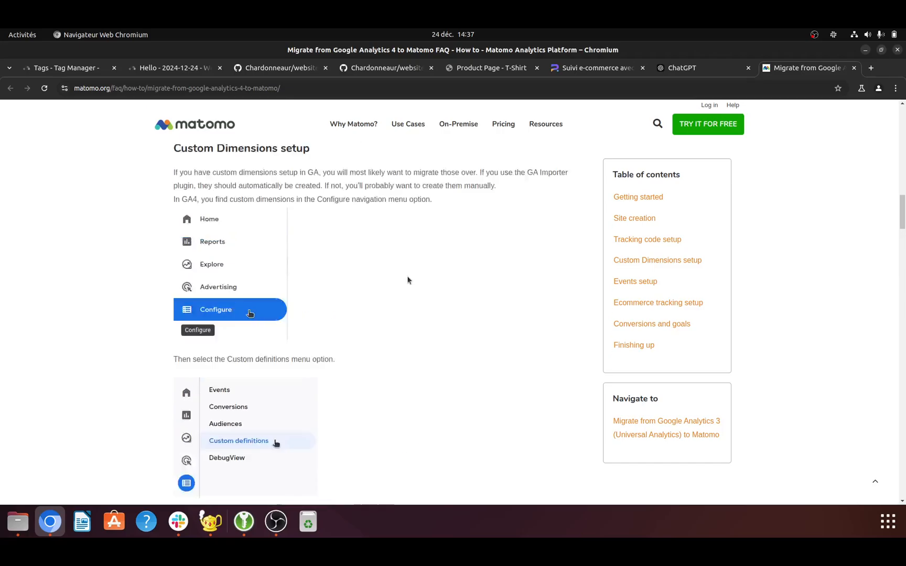
{"action": "scroll", "coordinate": [408, 281], "scroll_direction": "up", "scroll_amount": 10}
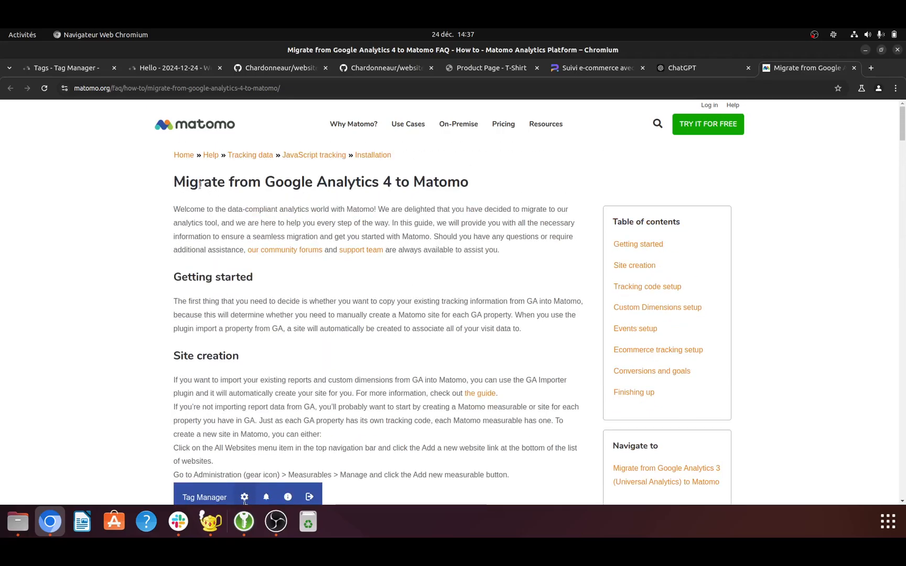
{"action": "left_click_drag", "start_coordinate": [174, 179], "coordinate": [474, 187]}
{"action": "scroll", "coordinate": [482, 310], "scroll_direction": "down", "scroll_amount": 7}
{"action": "scroll", "coordinate": [483, 314], "scroll_direction": "down", "scroll_amount": 15}
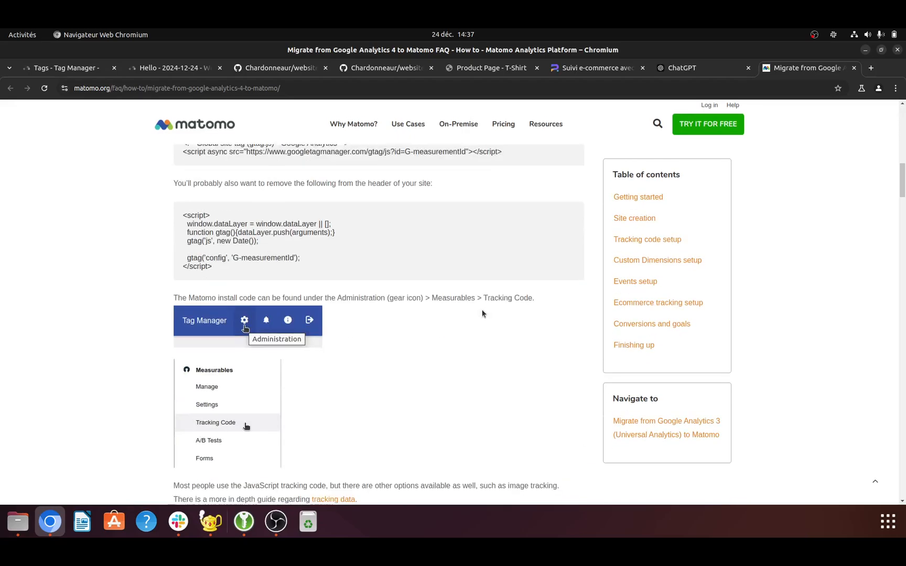
{"action": "scroll", "coordinate": [483, 313], "scroll_direction": "down", "scroll_amount": 10}
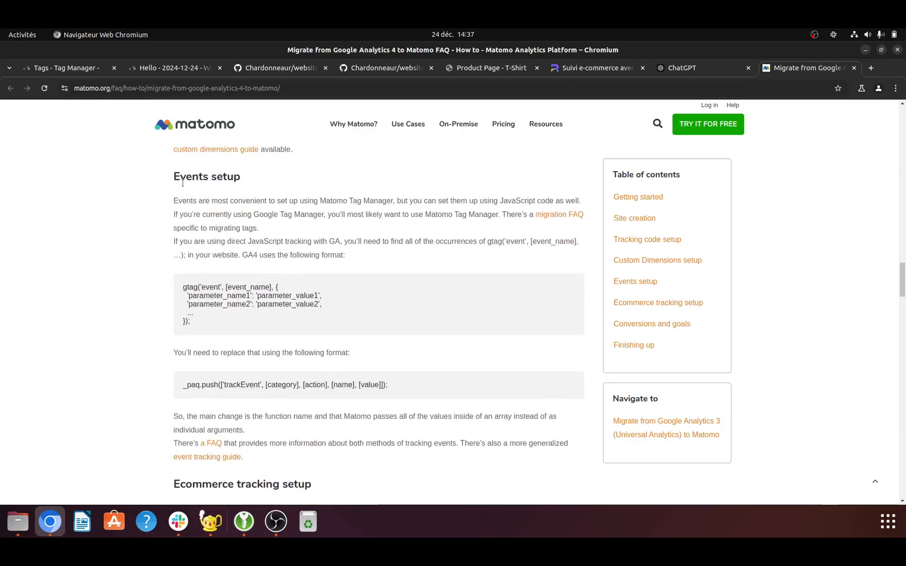
{"action": "left_click_drag", "start_coordinate": [174, 177], "coordinate": [241, 181]}
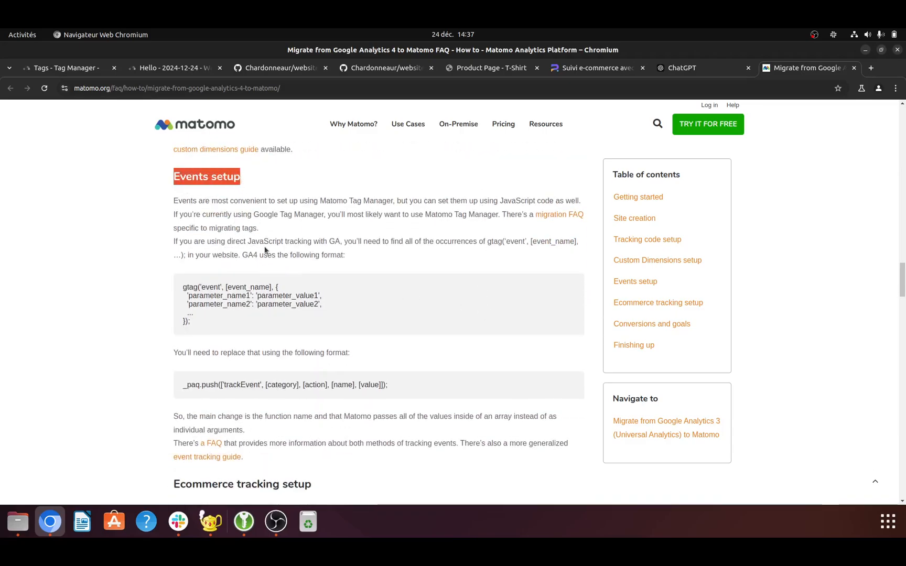
Examine the guide's Ecommerce tracking example comparing the GA4 view_item code with Matomo's setEcommerceView code.
{"action": "scroll", "coordinate": [318, 296], "scroll_direction": "down", "scroll_amount": 5}
{"action": "scroll", "coordinate": [320, 300], "scroll_direction": "down", "scroll_amount": 10}
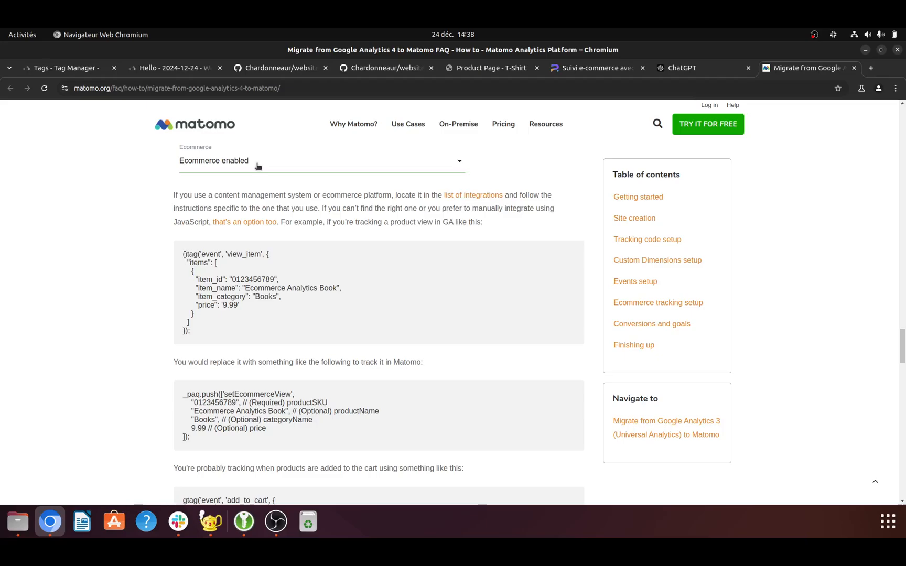
{"action": "left_click_drag", "start_coordinate": [185, 255], "coordinate": [219, 305]}
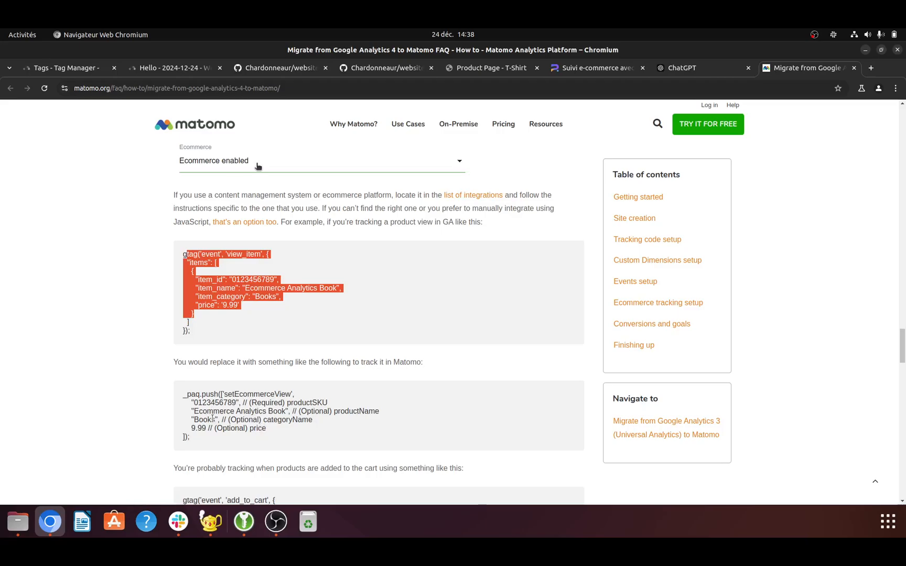
{"action": "left_click", "coordinate": [357, 339]}
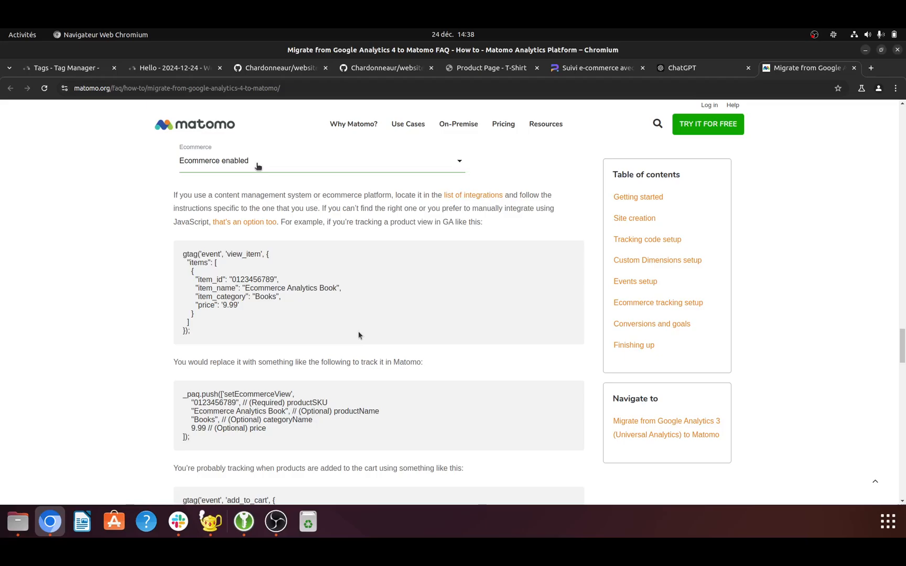
Read the introduction of the "Suivi e-commerce avec Matomo Tag Manager" tutorial, focusing on its GA4 compatibility notes.
{"action": "left_click", "coordinate": [565, 68]}
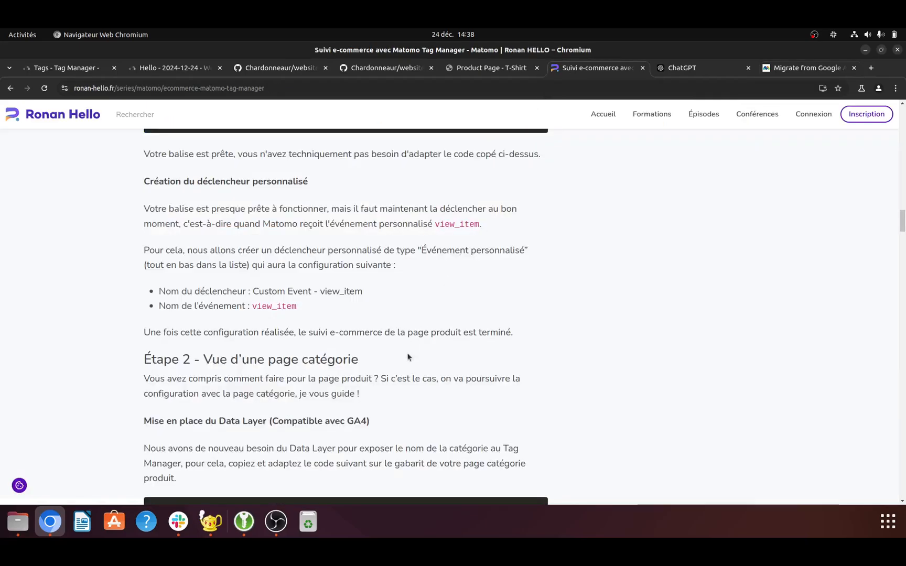
{"action": "scroll", "coordinate": [407, 354], "scroll_direction": "up", "scroll_amount": 20}
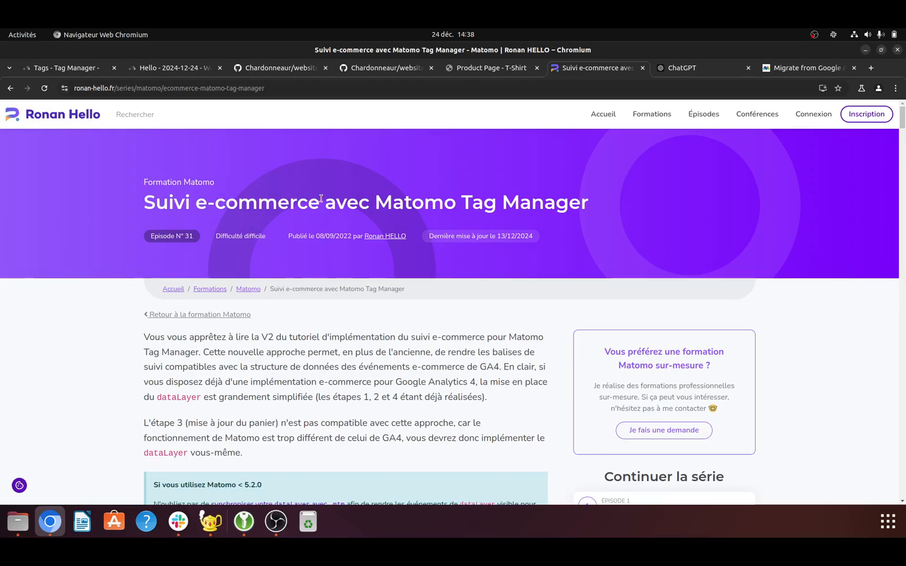
{"action": "scroll", "coordinate": [459, 288], "scroll_direction": "down", "scroll_amount": 3}
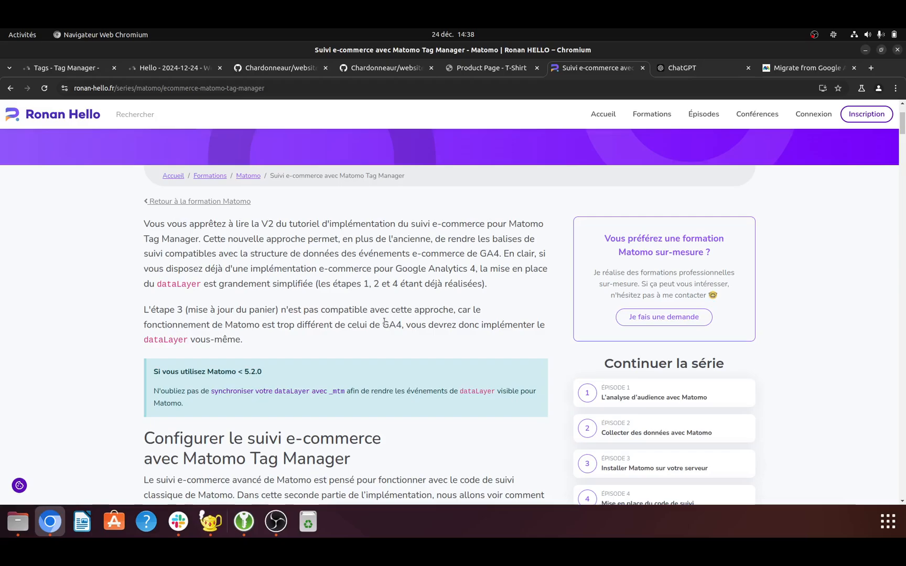
{"action": "left_click_drag", "start_coordinate": [382, 325], "coordinate": [400, 324]}
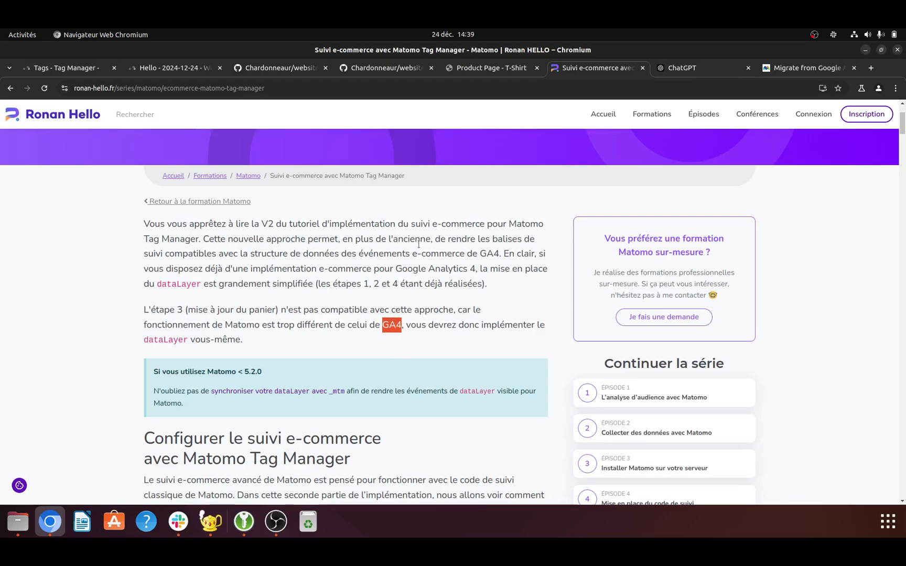
View the T-Shirt product page's source and examine its Google Tag Manager snippet and view_item dataLayer push.
{"action": "left_click", "coordinate": [509, 73]}
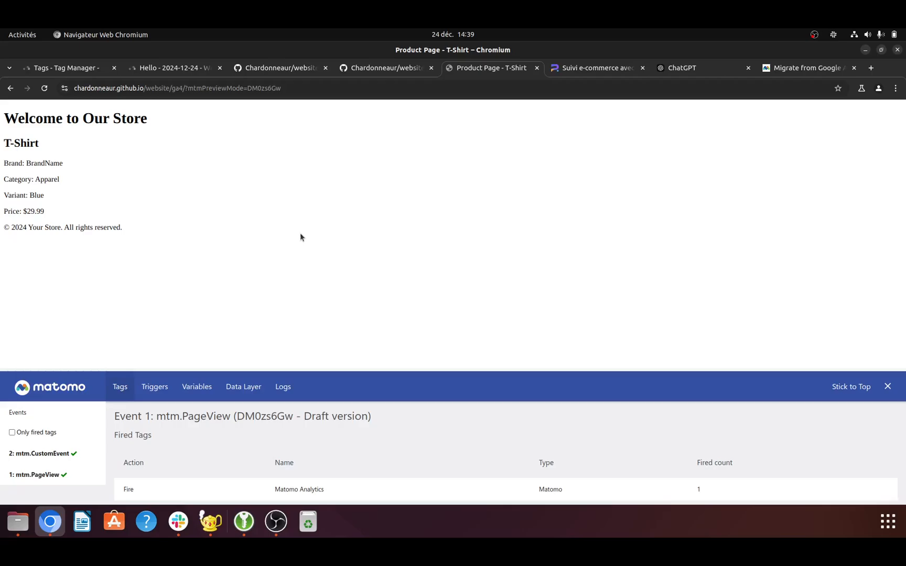
{"action": "key", "text": "ctrl+u"}
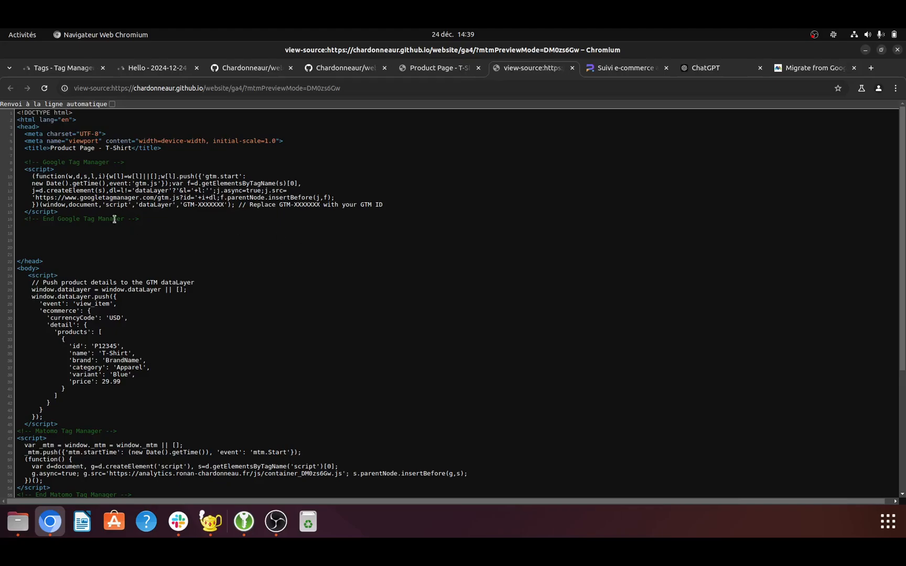
{"action": "left_click_drag", "start_coordinate": [148, 224], "coordinate": [16, 157]}
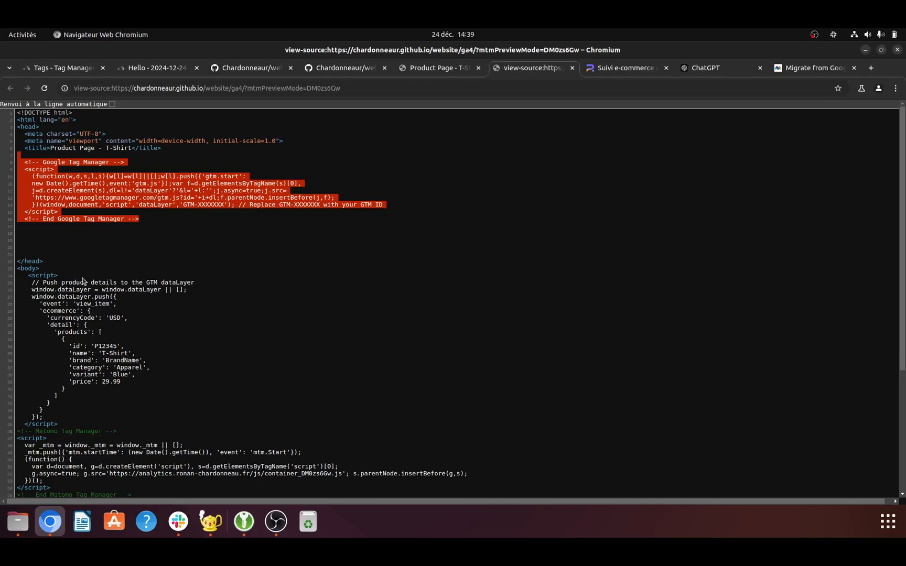
{"action": "left_click_drag", "start_coordinate": [27, 275], "coordinate": [80, 426]}
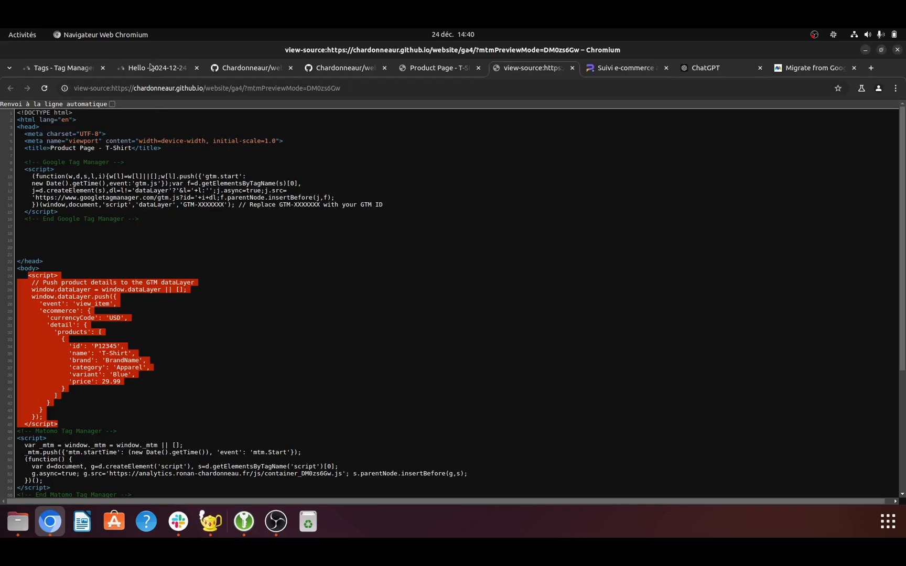
Open the Default Container's settings in Matomo and read the description of active synchronisation from the Google Tag Manager data layer.
{"action": "left_click", "coordinate": [63, 68]}
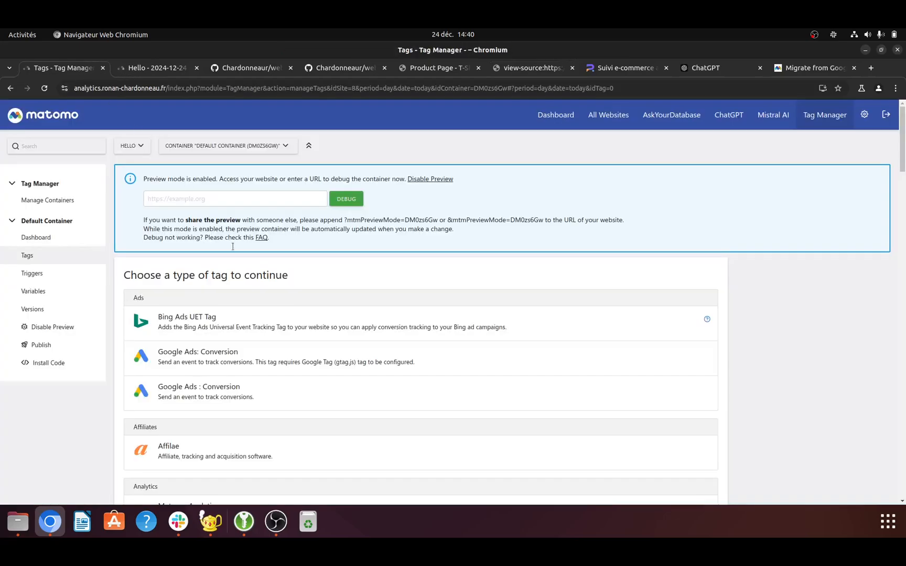
{"action": "left_click", "coordinate": [43, 201]}
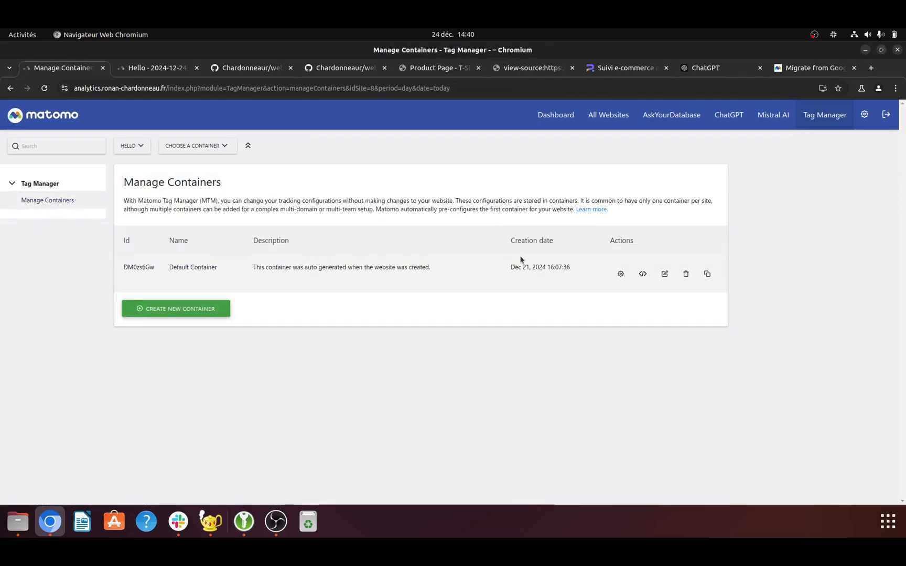
{"action": "left_click", "coordinate": [663, 273]}
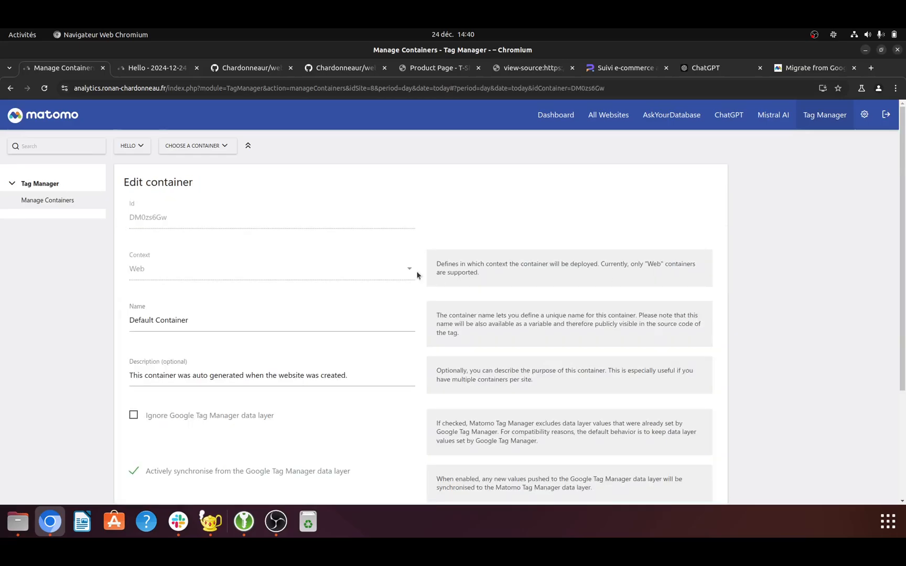
{"action": "scroll", "coordinate": [418, 274], "scroll_direction": "down", "scroll_amount": 5}
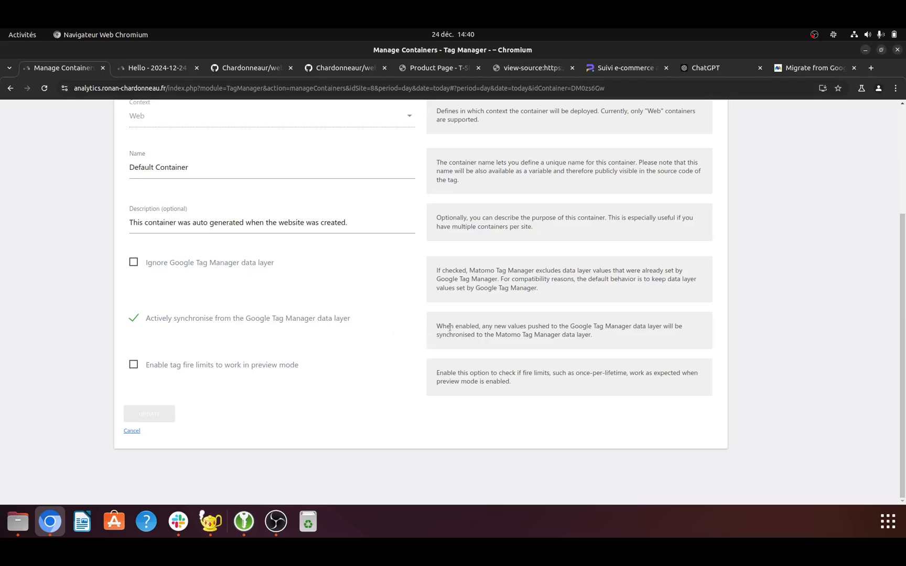
{"action": "left_click_drag", "start_coordinate": [437, 324], "coordinate": [540, 324]}
{"action": "left_click", "coordinate": [566, 324]}
{"action": "left_click_drag", "start_coordinate": [437, 324], "coordinate": [625, 337]}
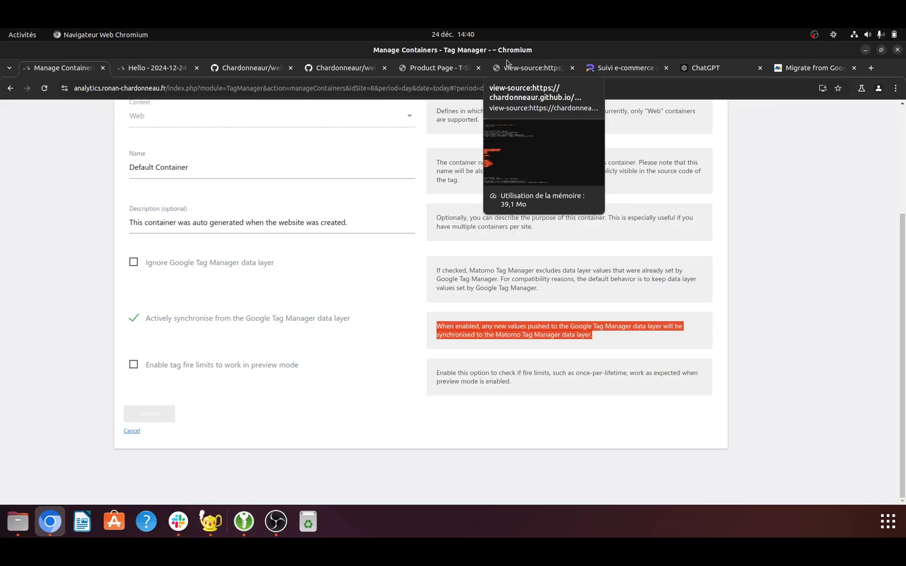
Return to the product page's source and check the Matomo Tag Manager snippet below the dataLayer script.
{"action": "left_click", "coordinate": [529, 68]}
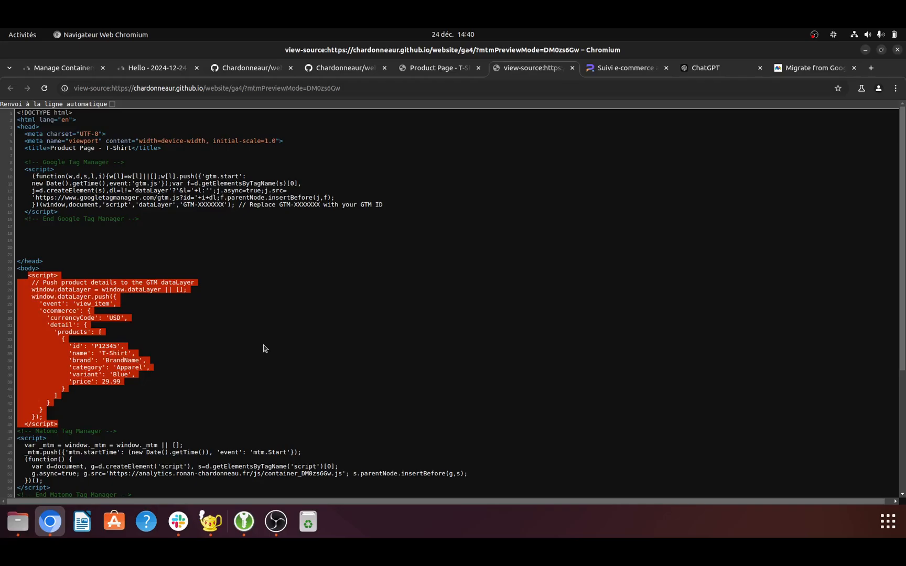
{"action": "scroll", "coordinate": [265, 349], "scroll_direction": "down", "scroll_amount": 5}
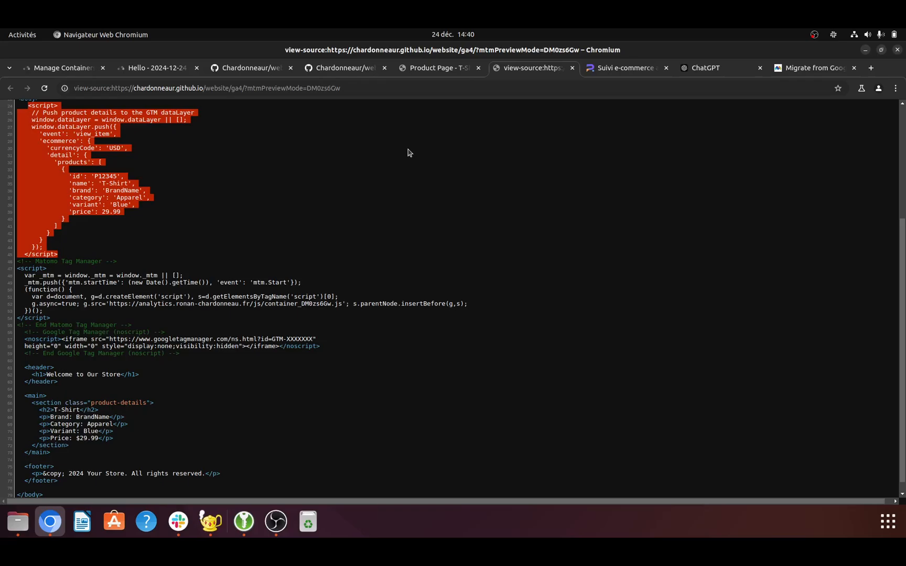
{"action": "mouse_move", "coordinate": [433, 67]}
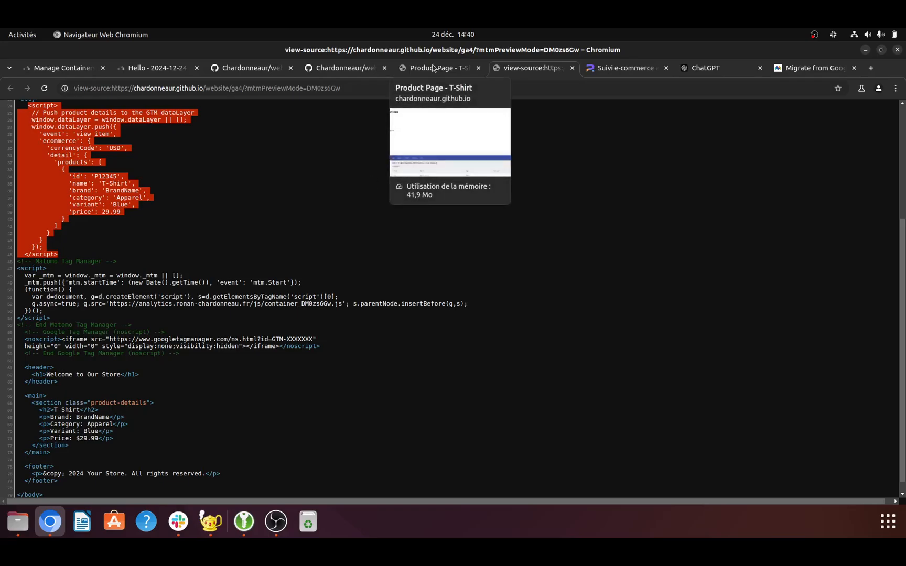
Open Matomo's Tag Manager in a new browser tab from the Visits Log and display the Default Container's tags.
{"action": "left_click", "coordinate": [171, 67]}
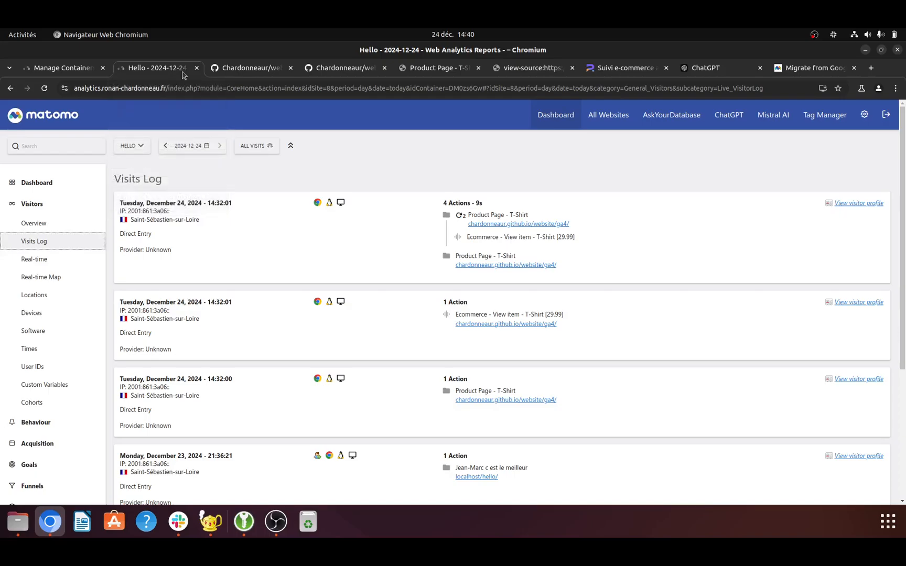
{"action": "right_click", "coordinate": [811, 117]}
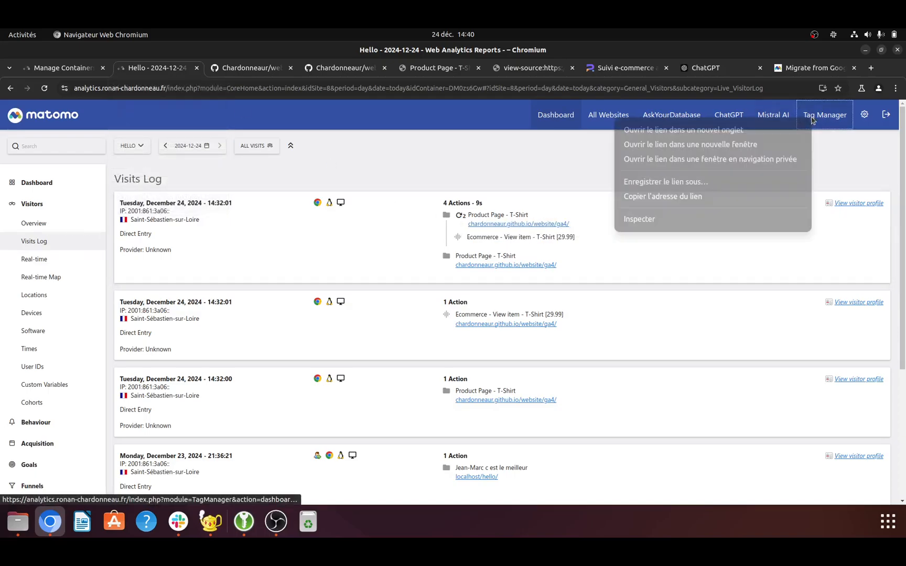
{"action": "left_click", "coordinate": [805, 130]}
{"action": "left_click", "coordinate": [214, 70]}
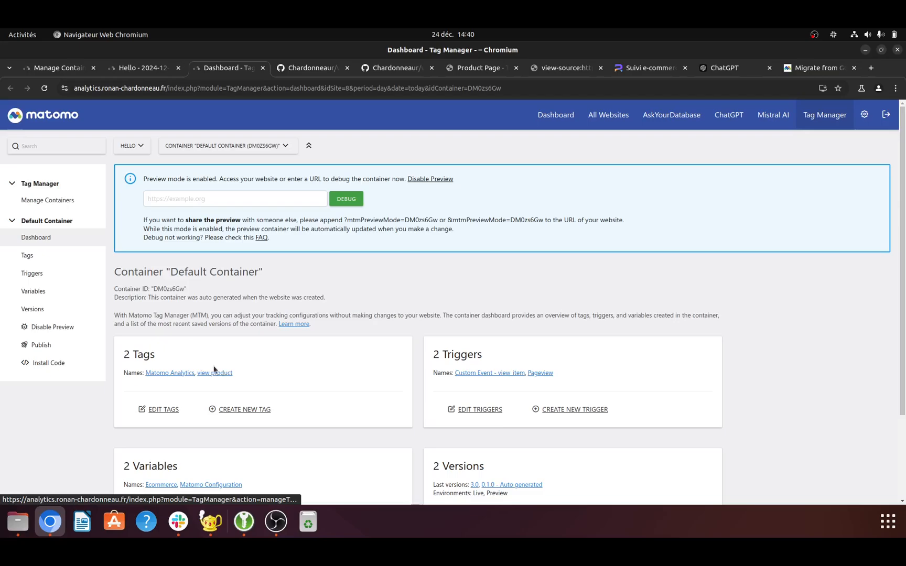
{"action": "left_click", "coordinate": [42, 258]}
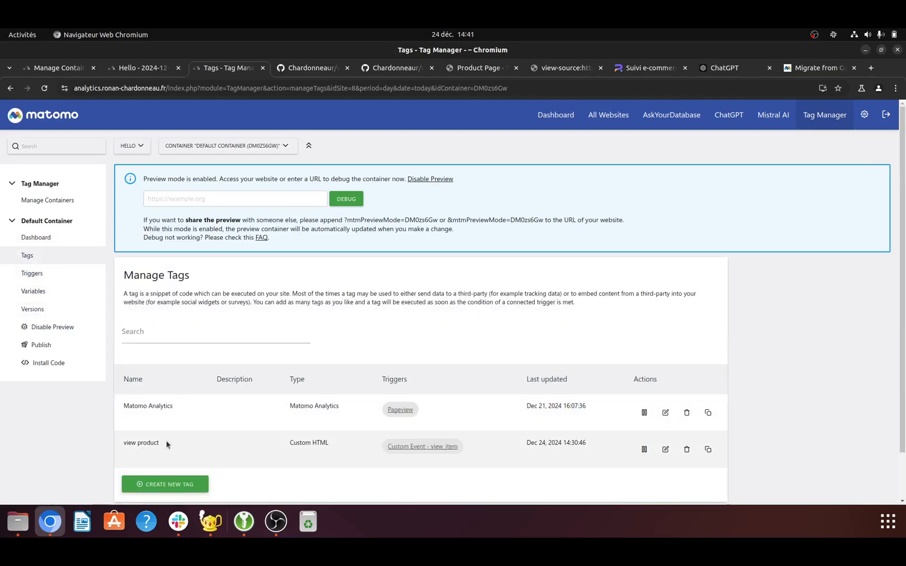
Open the "view product" Custom HTML tag for editing and read through its ecommerce tracking script.
{"action": "left_click_drag", "start_coordinate": [166, 444], "coordinate": [125, 441]}
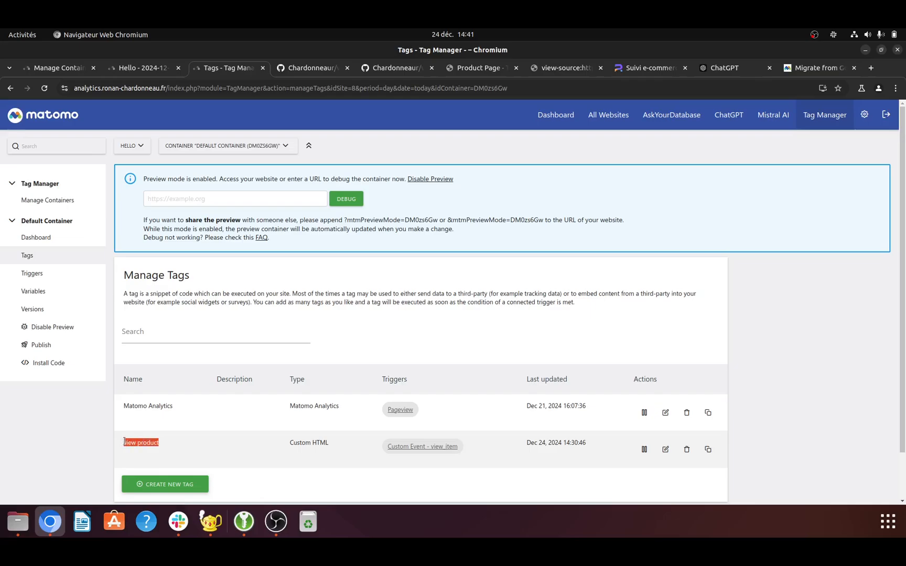
{"action": "left_click", "coordinate": [669, 455]}
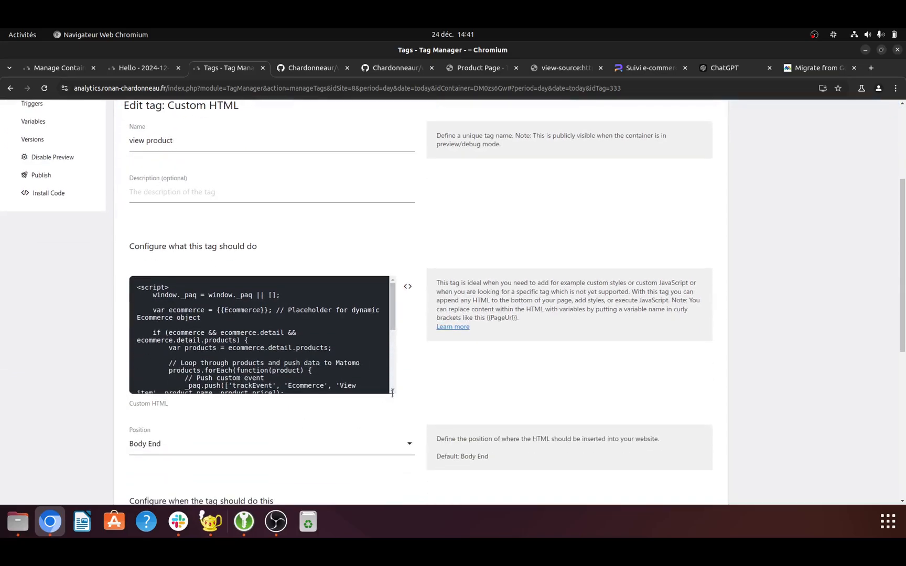
{"action": "scroll", "coordinate": [354, 354], "scroll_direction": "down", "scroll_amount": 3}
{"action": "scroll", "coordinate": [354, 348], "scroll_direction": "up", "scroll_amount": 1}
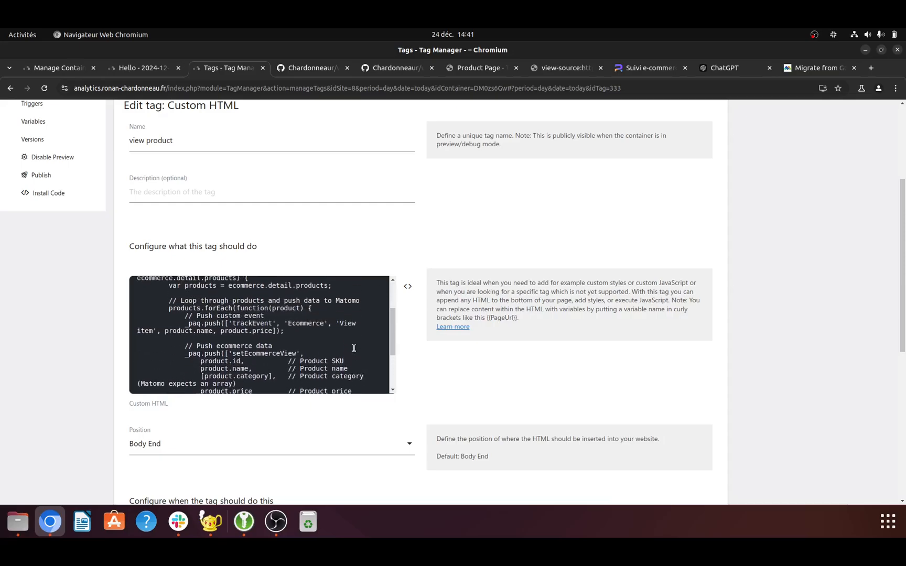
{"action": "scroll", "coordinate": [354, 348], "scroll_direction": "up", "scroll_amount": 1}
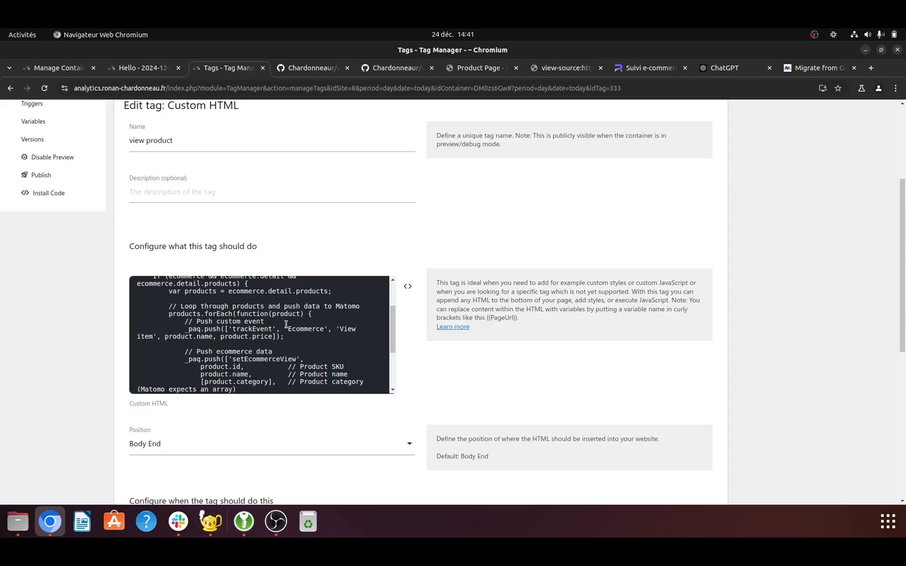
{"action": "scroll", "coordinate": [286, 325], "scroll_direction": "down", "scroll_amount": 2}
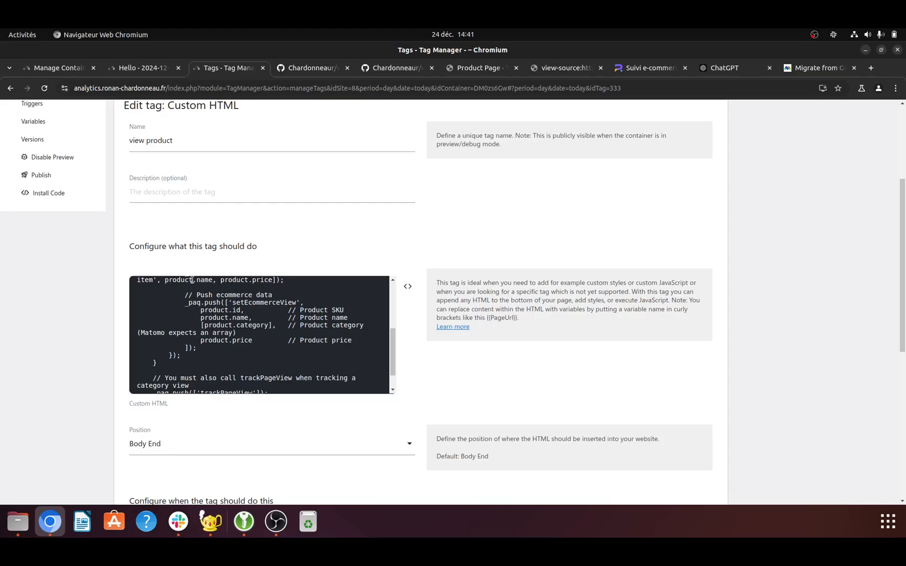
{"action": "scroll", "coordinate": [208, 342], "scroll_direction": "up", "scroll_amount": 4}
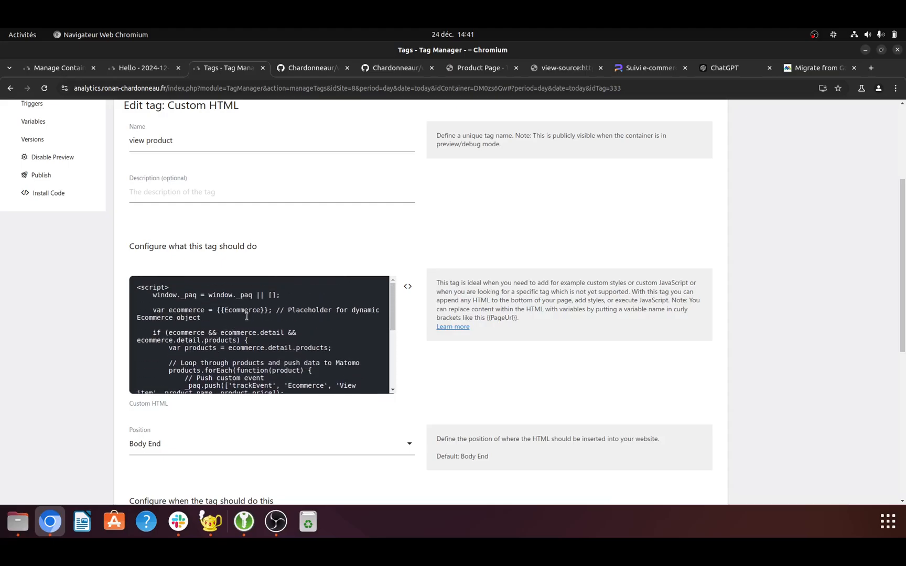
Return to the product page's source and review the view_item dataLayer script placed above the Matomo Tag Manager snippet.
{"action": "left_click", "coordinate": [537, 69]}
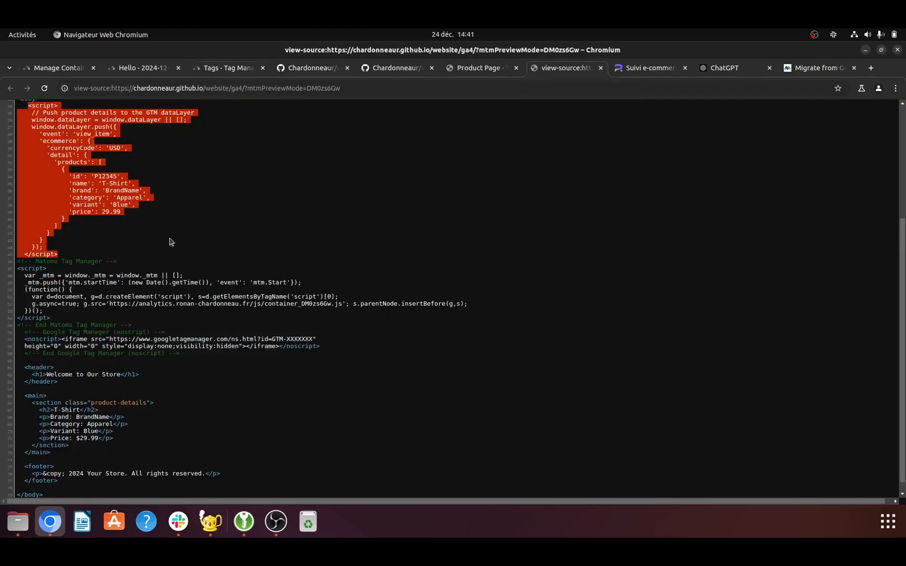
{"action": "scroll", "coordinate": [171, 242], "scroll_direction": "up", "scroll_amount": 4}
{"action": "left_click", "coordinate": [76, 269]}
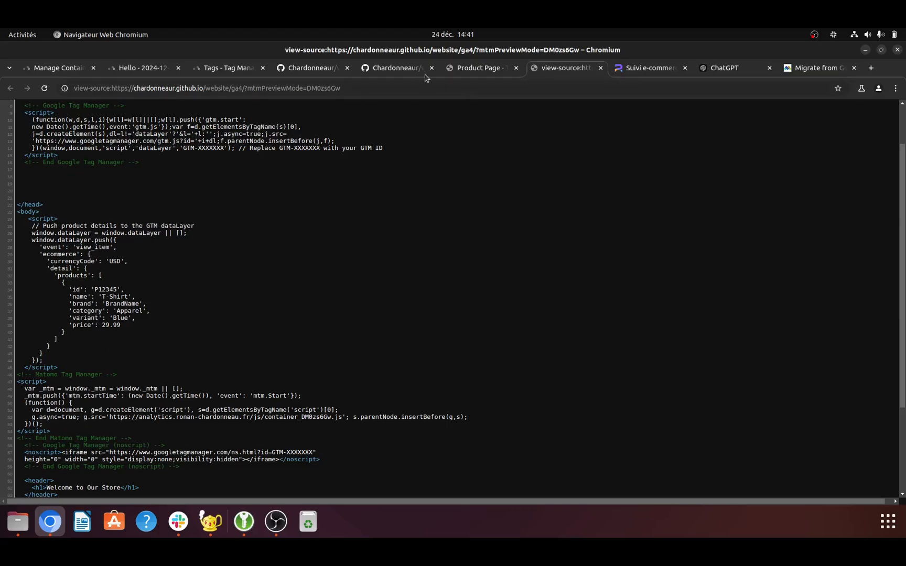
Go back to the "view product" tag and examine its script from the {{Ecommerce}} placeholder down to the setEcommerceView call.
{"action": "left_click", "coordinate": [144, 70]}
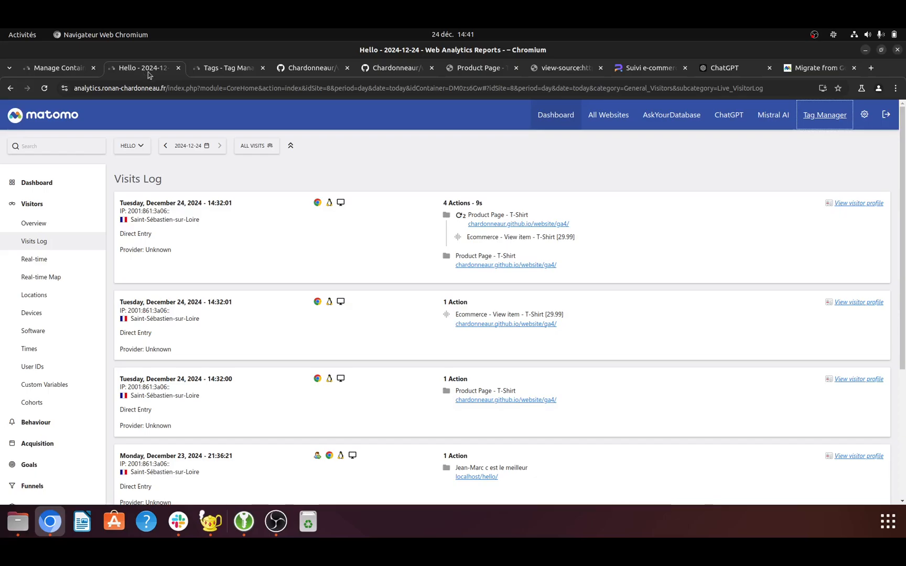
{"action": "left_click", "coordinate": [216, 69]}
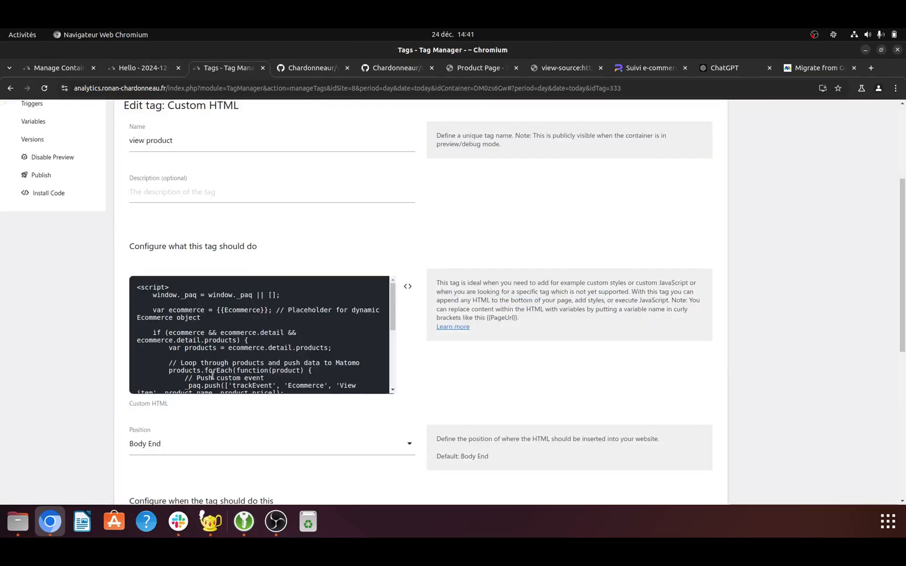
{"action": "scroll", "coordinate": [212, 375], "scroll_direction": "down", "scroll_amount": 2}
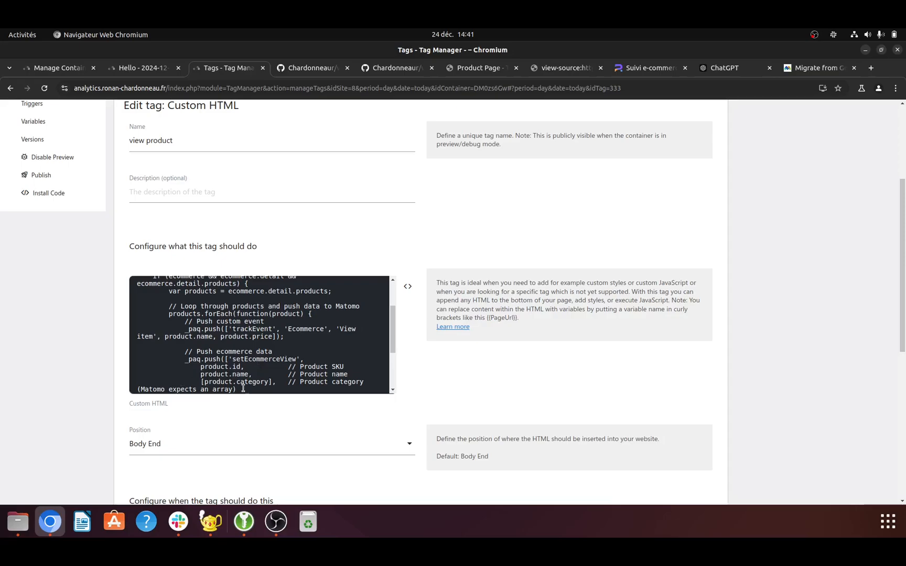
{"action": "scroll", "coordinate": [245, 349], "scroll_direction": "up", "scroll_amount": 2}
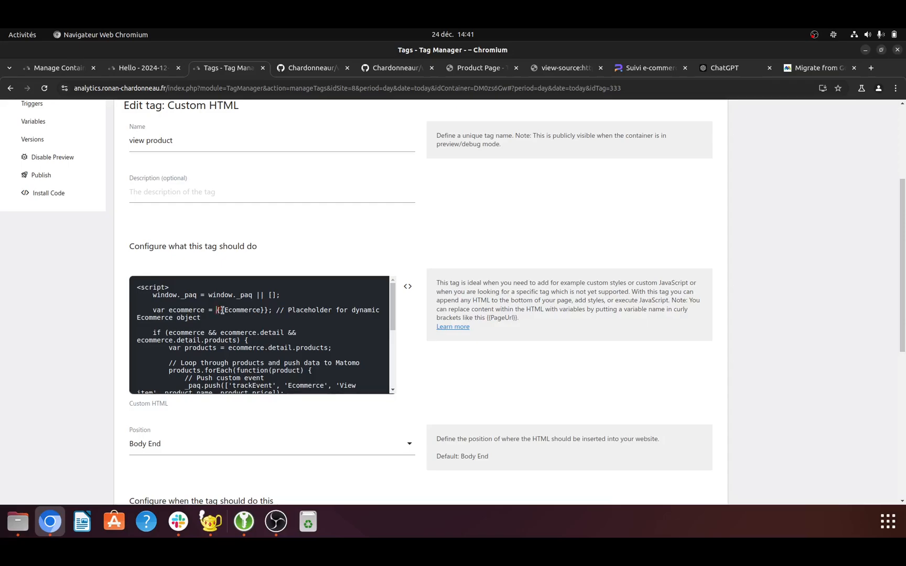
{"action": "left_click_drag", "start_coordinate": [216, 310], "coordinate": [262, 310]}
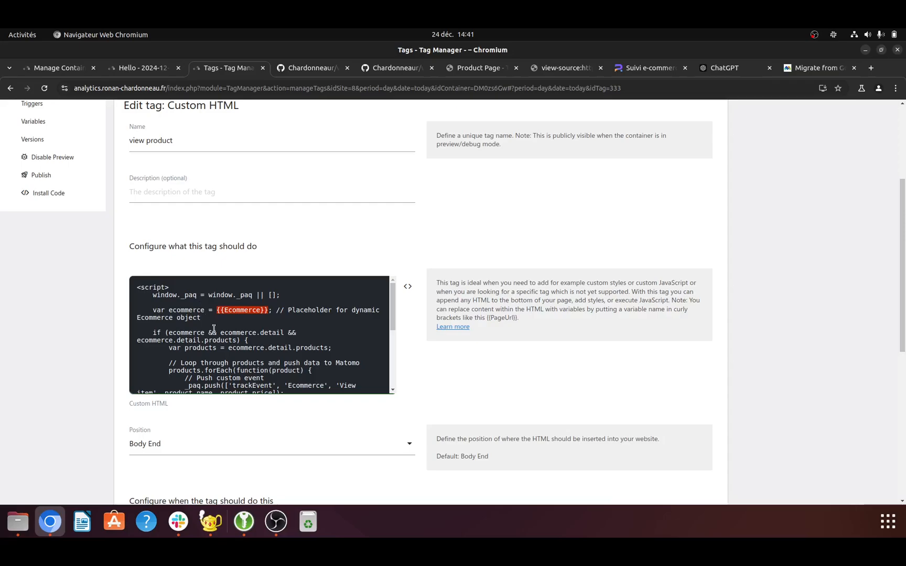
{"action": "scroll", "coordinate": [251, 311], "scroll_direction": "down", "scroll_amount": 2}
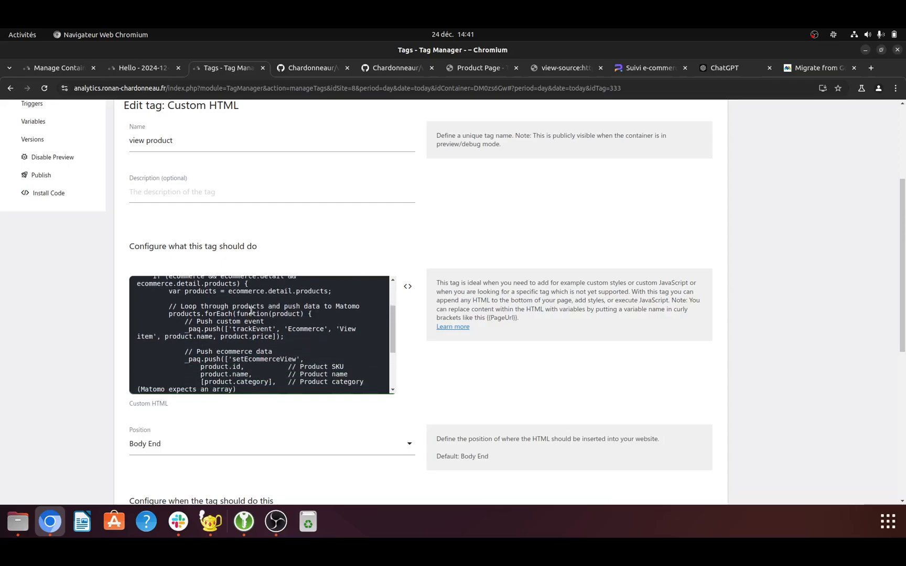
{"action": "scroll", "coordinate": [251, 311], "scroll_direction": "down", "scroll_amount": 2}
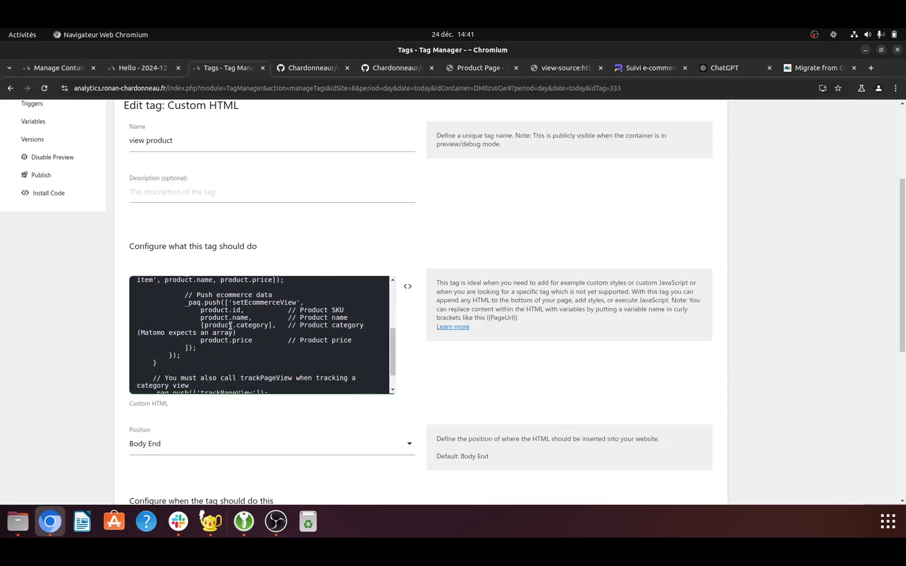
Display the Default Container's variables and look over the Ecommerce data-layer variable's entry.
{"action": "scroll", "coordinate": [72, 284], "scroll_direction": "up", "scroll_amount": 3}
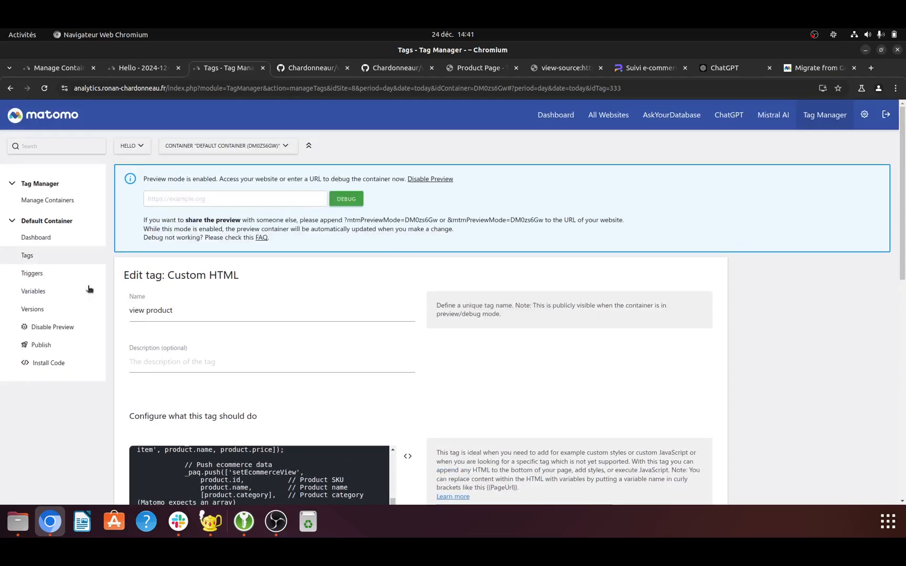
{"action": "left_click", "coordinate": [57, 291]}
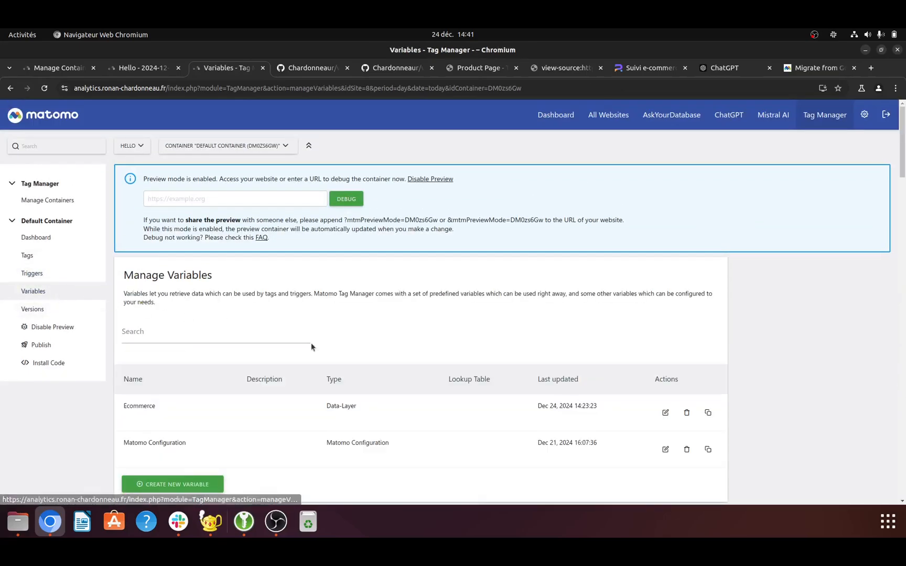
{"action": "scroll", "coordinate": [404, 351], "scroll_direction": "down", "scroll_amount": 4}
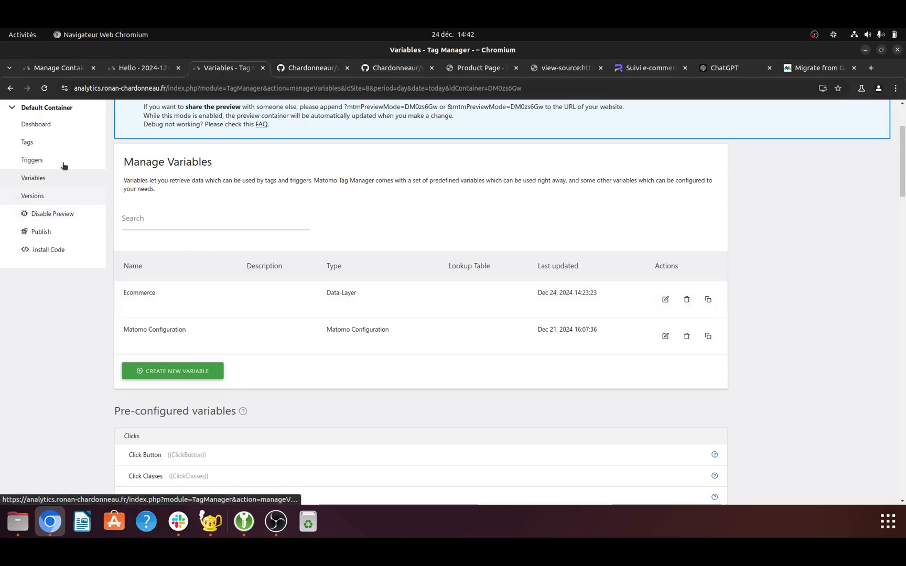
Open the "view product" tag's view_item trigger and compare its event name with the dataLayer event in the product page's source.
{"action": "left_click", "coordinate": [61, 146]}
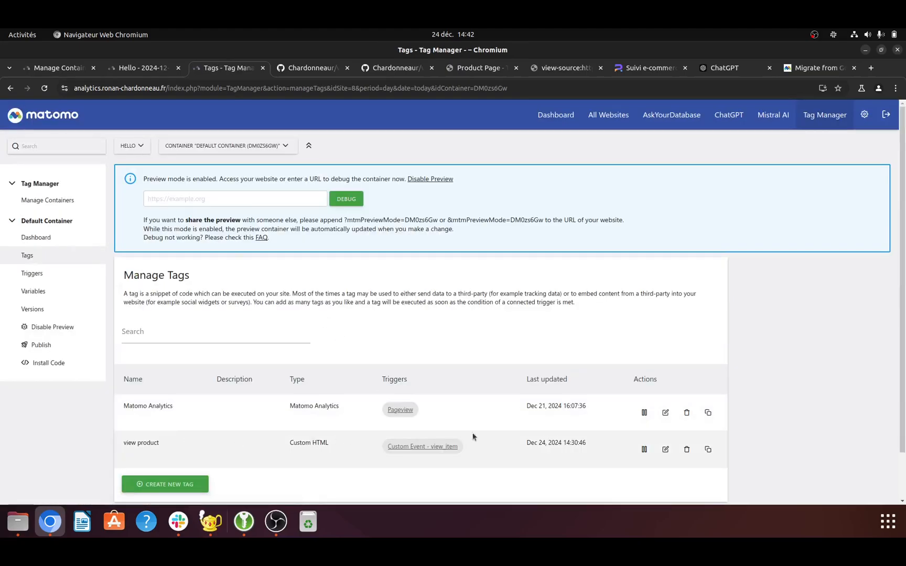
{"action": "left_click", "coordinate": [430, 449]}
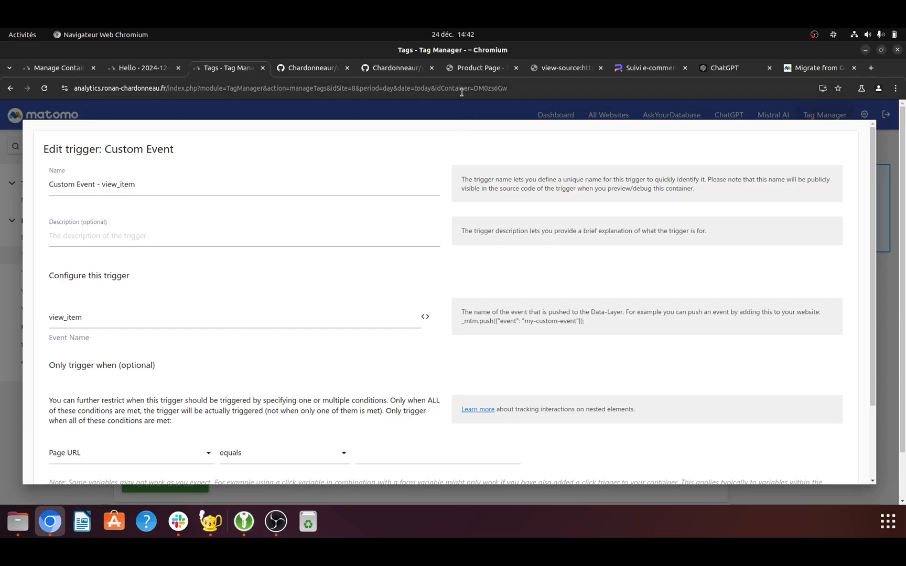
{"action": "left_click", "coordinate": [550, 69]}
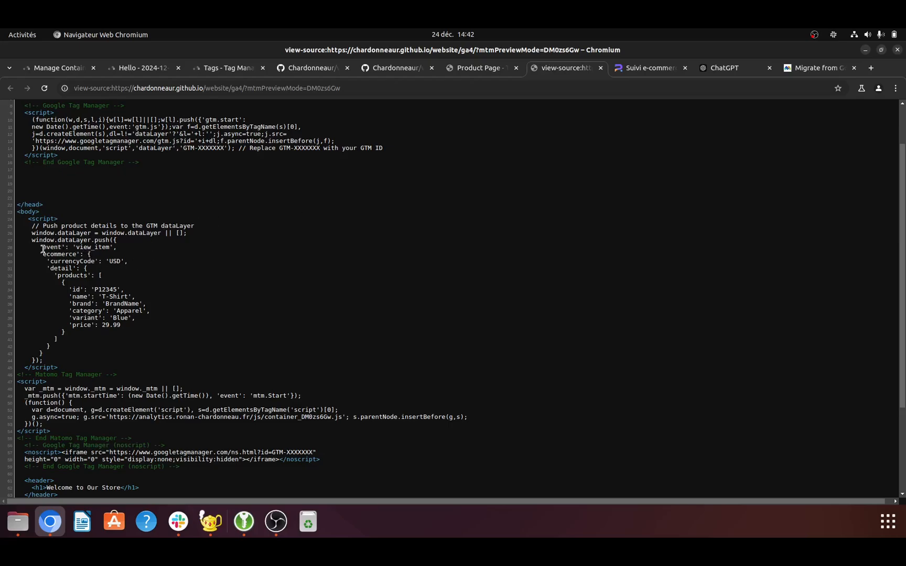
{"action": "left_click_drag", "start_coordinate": [40, 248], "coordinate": [115, 248]}
{"action": "left_click", "coordinate": [110, 246]}
Return to the view_item trigger's settings and leave them for the Default Container's variables list.
{"action": "left_click", "coordinate": [467, 74]}
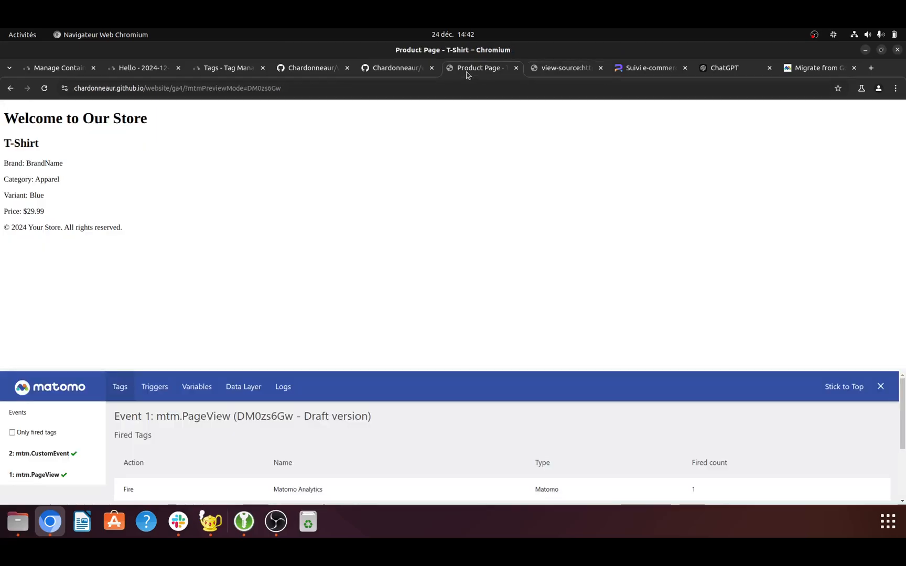
{"action": "left_click", "coordinate": [211, 74]}
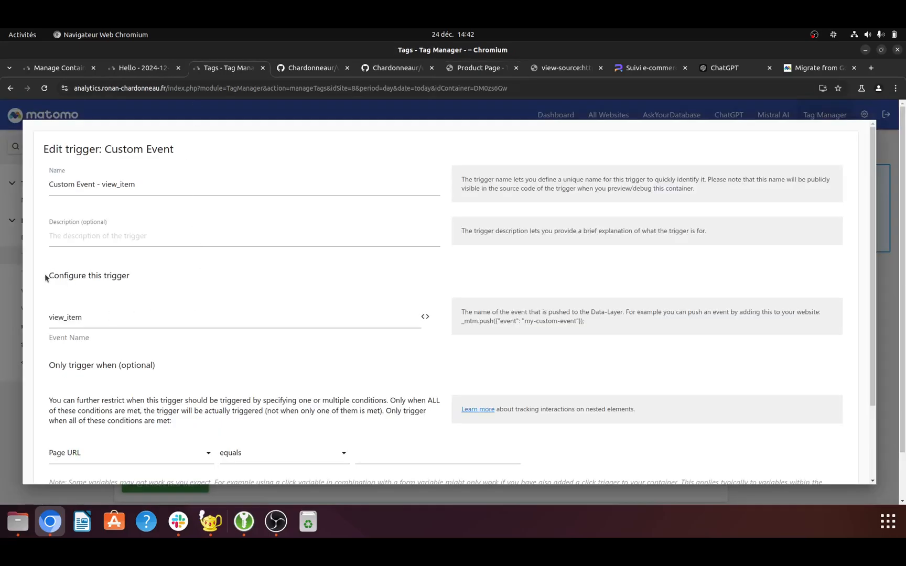
{"action": "left_click", "coordinate": [16, 290]}
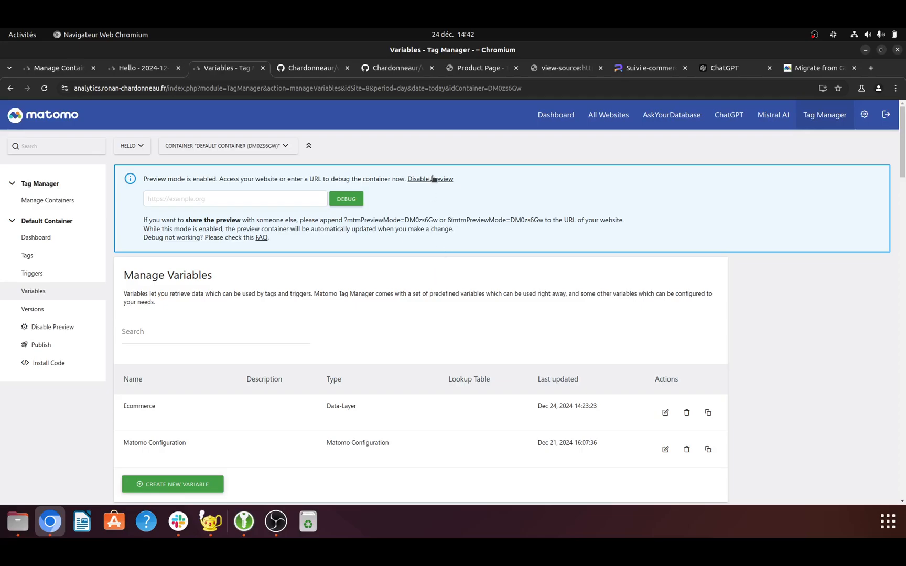
Open the developer tools on the product page, reload it and check the network requests sent to Matomo.
{"action": "left_click", "coordinate": [489, 71]}
{"action": "right_click", "coordinate": [315, 269]}
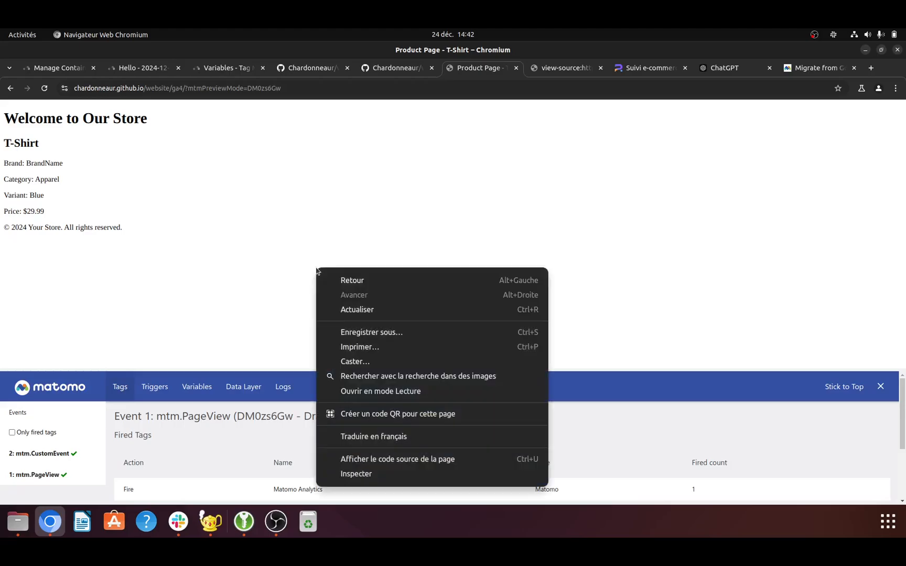
{"action": "left_click", "coordinate": [392, 480]}
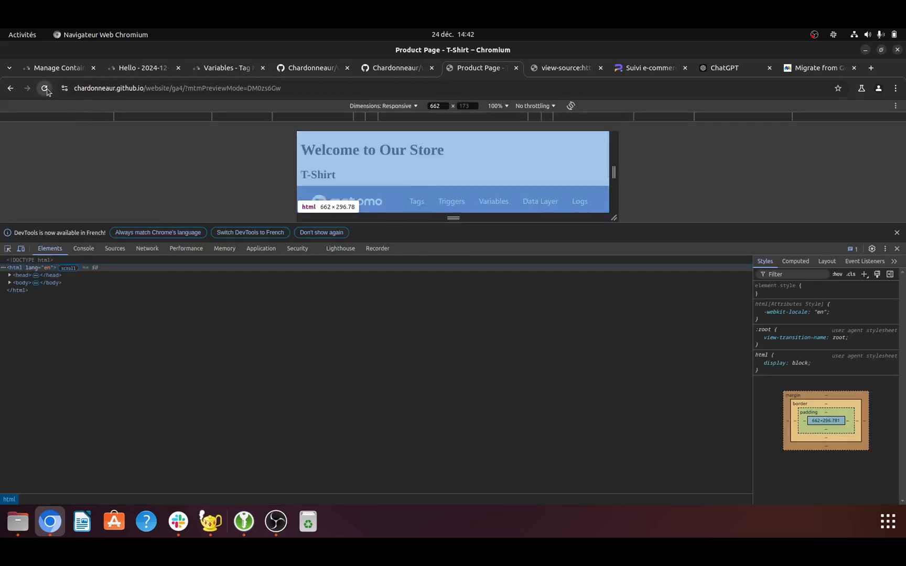
{"action": "left_click", "coordinate": [147, 249]}
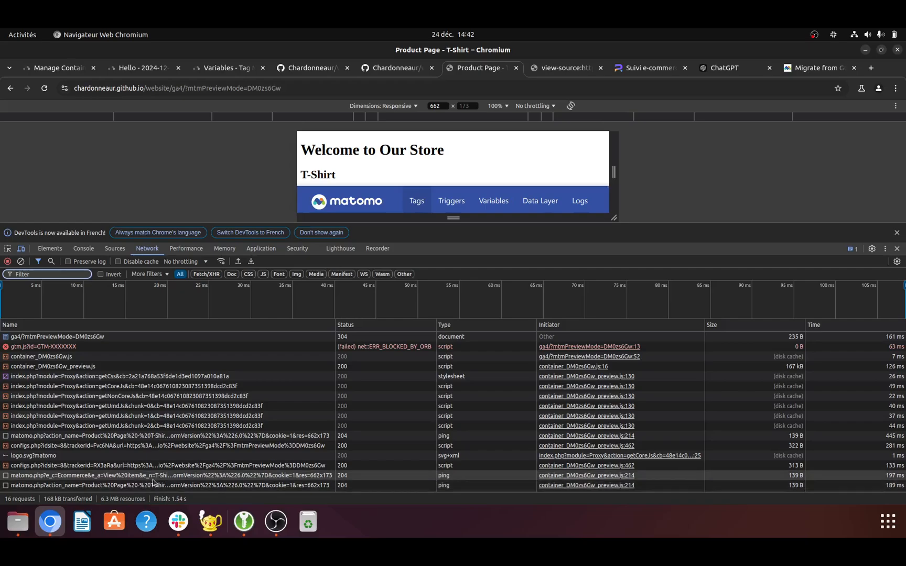
Check the Visits Log for the tracked T-Shirt product views, expanding both grouped product page entries of the latest visit.
{"action": "left_click", "coordinate": [151, 70]}
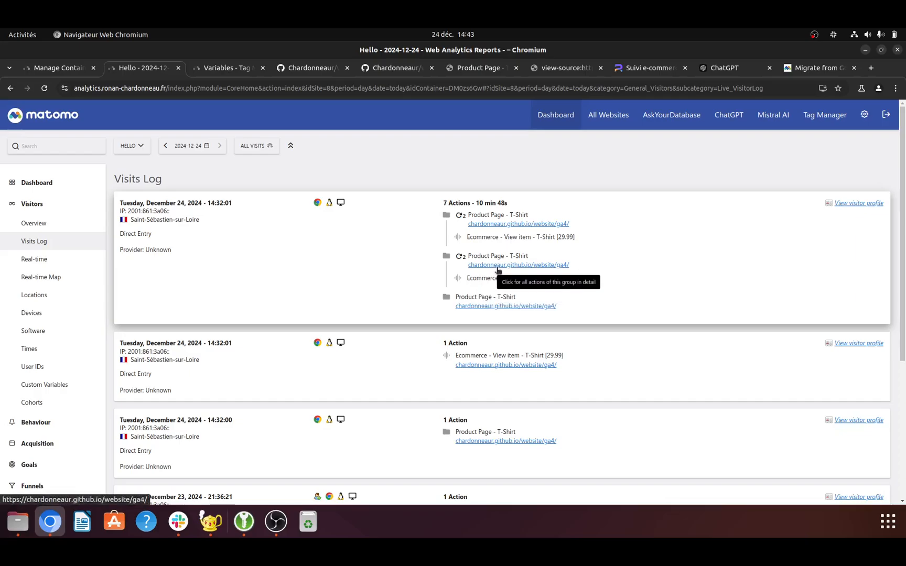
{"action": "left_click", "coordinate": [497, 267]}
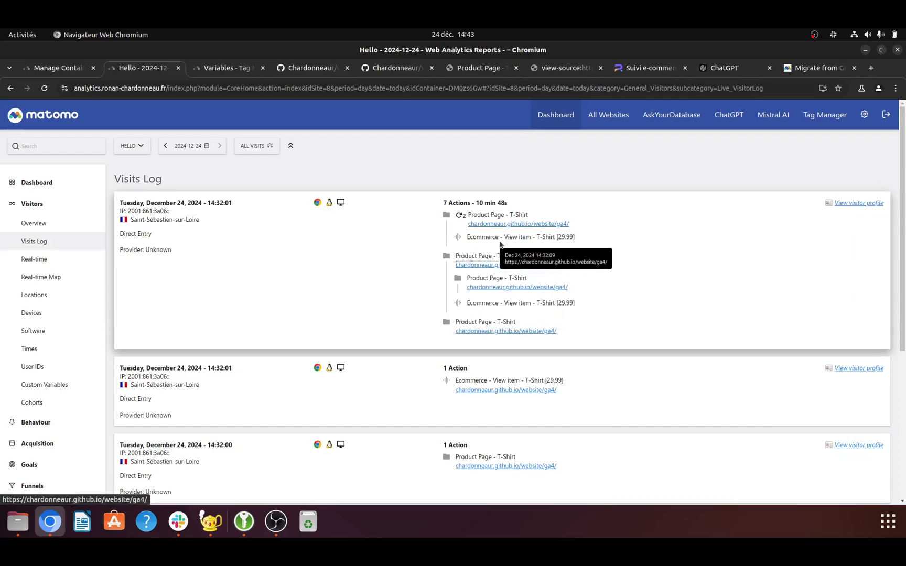
{"action": "left_click", "coordinate": [503, 226]}
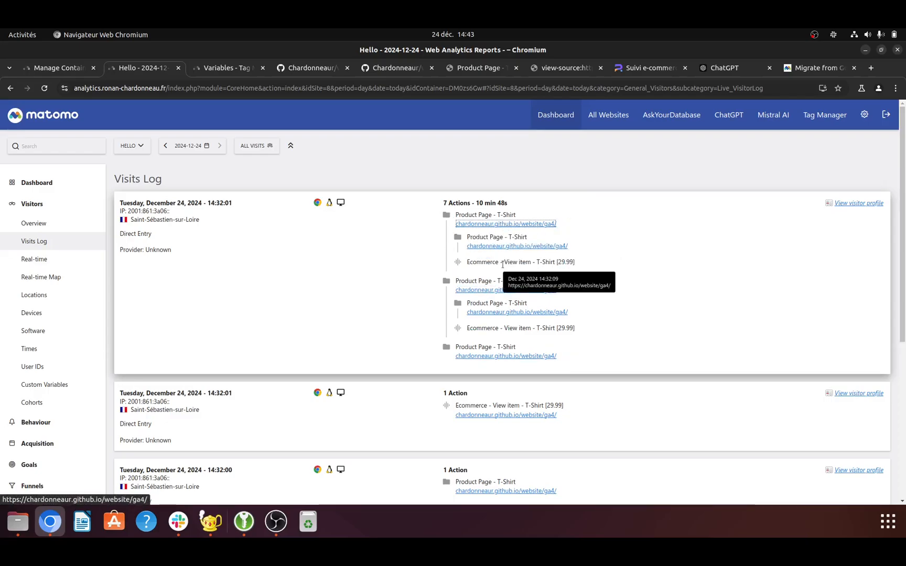
{"action": "scroll", "coordinate": [58, 380], "scroll_direction": "down", "scroll_amount": 3}
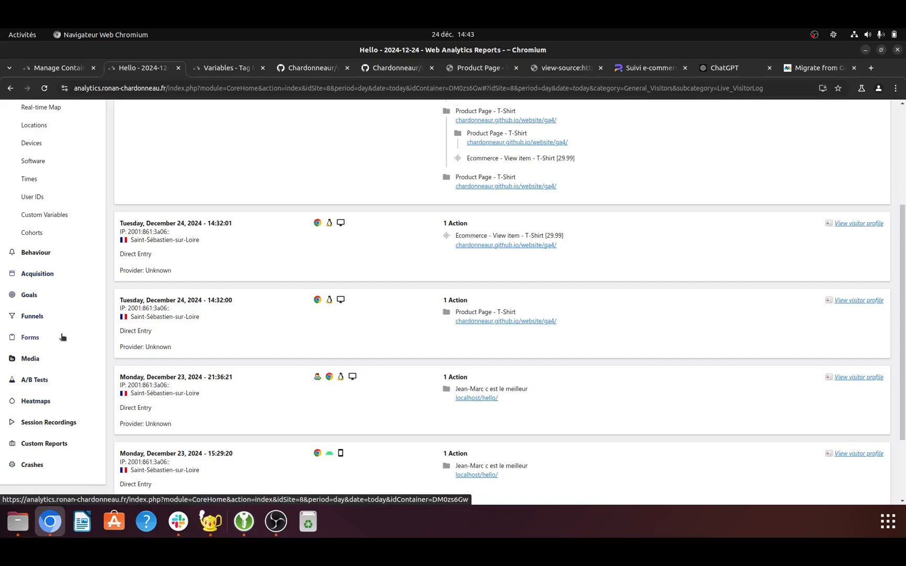
{"action": "scroll", "coordinate": [86, 361], "scroll_direction": "up", "scroll_amount": 3}
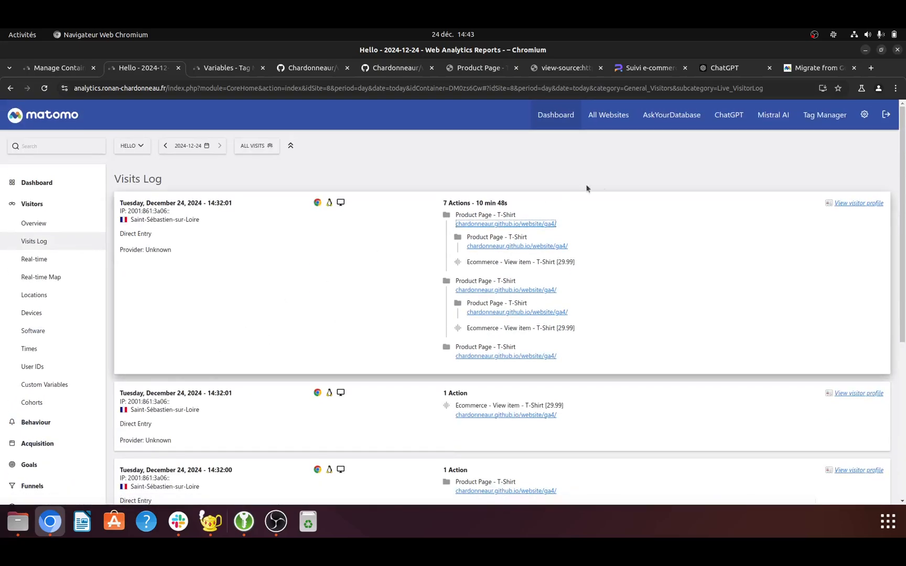
Open Matomo's administration in a new browser tab from the Visits Log and display the list of managed measurables.
{"action": "right_click", "coordinate": [865, 114]}
{"action": "left_click", "coordinate": [737, 123]}
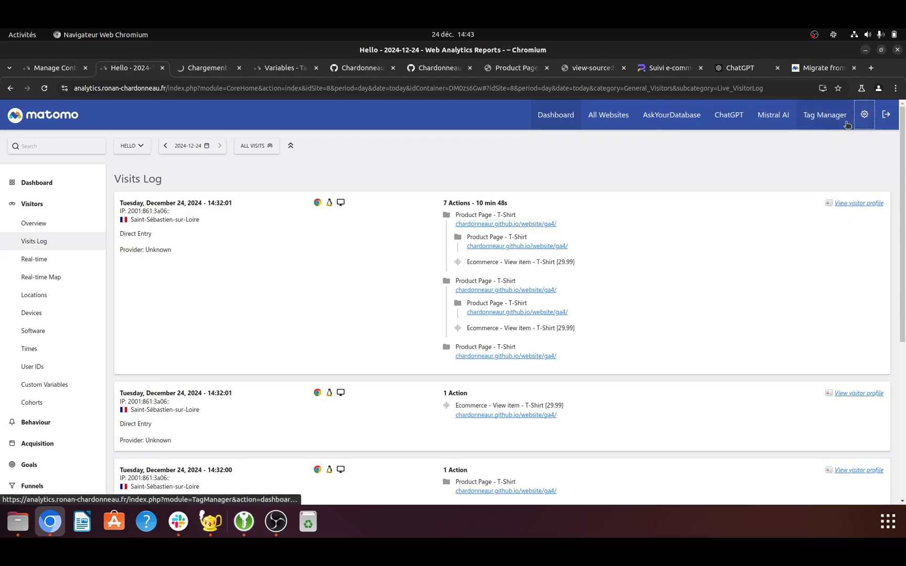
{"action": "left_click", "coordinate": [212, 73]}
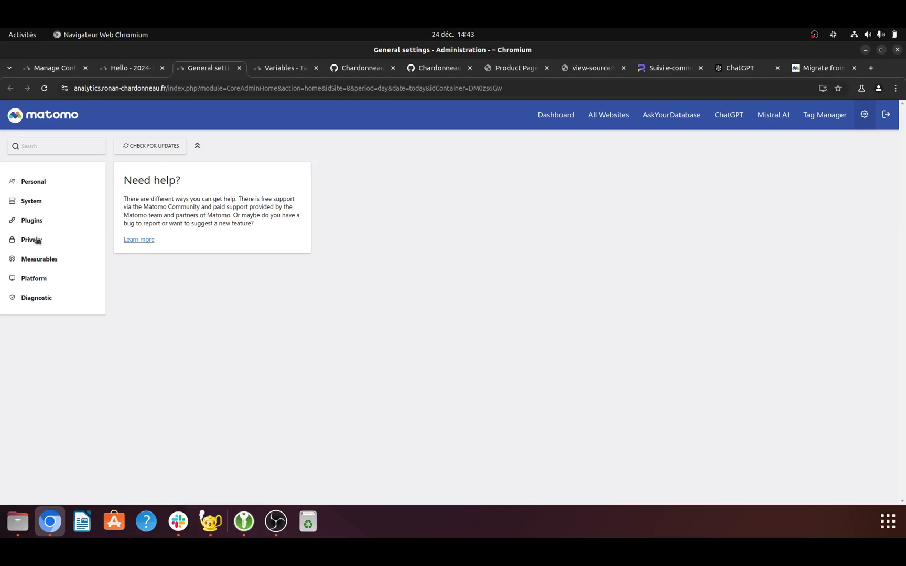
{"action": "left_click", "coordinate": [37, 259]}
{"action": "left_click", "coordinate": [48, 278]}
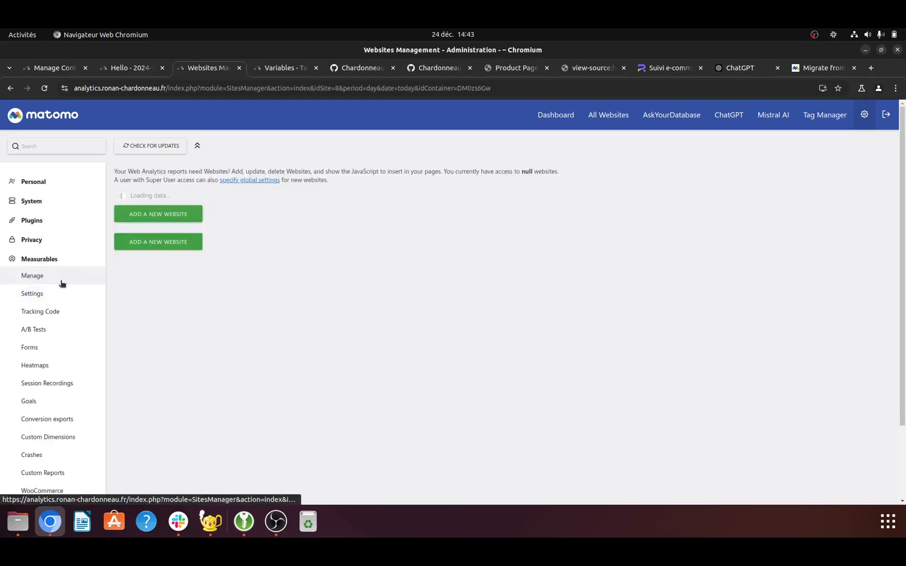
Open the Hello website (ID 8) for editing and locate its Ecommerce setting.
{"action": "scroll", "coordinate": [404, 288], "scroll_direction": "down", "scroll_amount": 7}
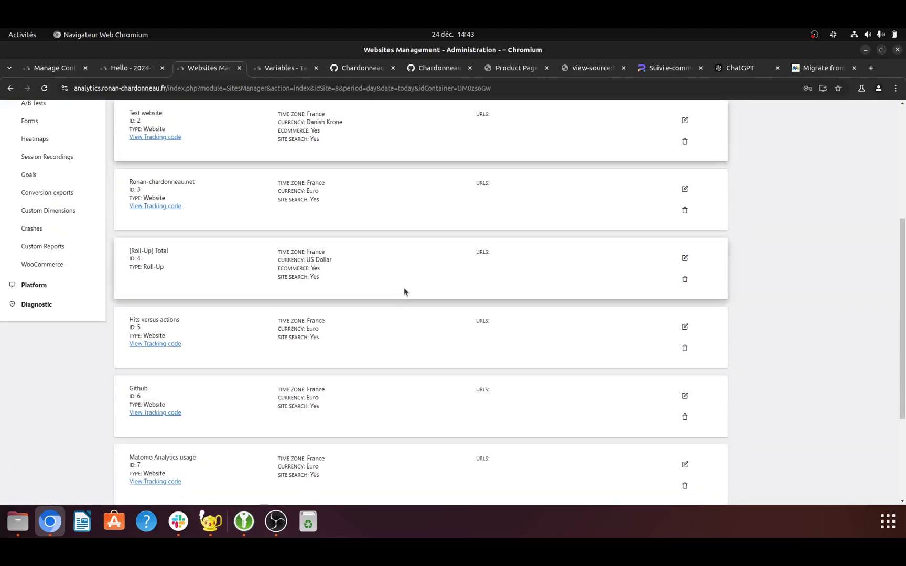
{"action": "scroll", "coordinate": [685, 376], "scroll_direction": "up", "scroll_amount": 8}
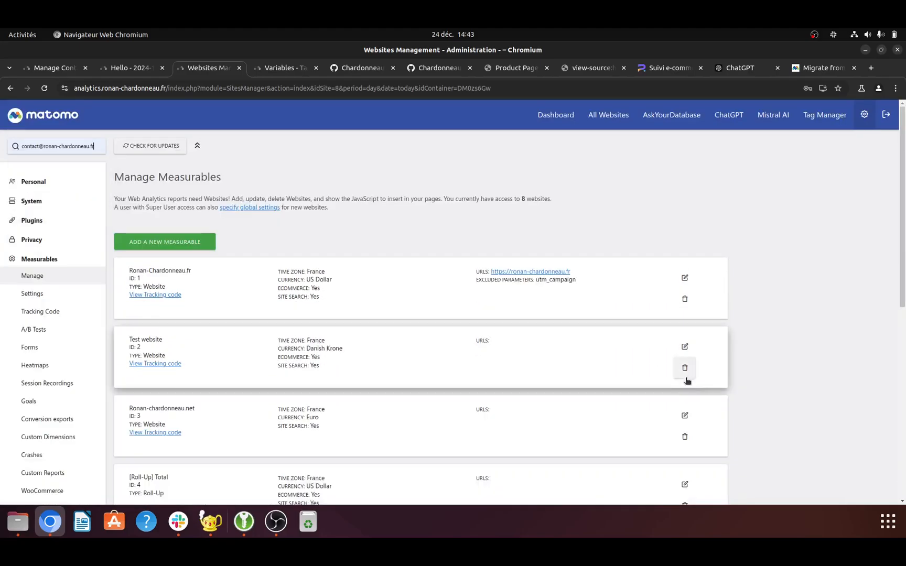
{"action": "scroll", "coordinate": [524, 388], "scroll_direction": "down", "scroll_amount": 8}
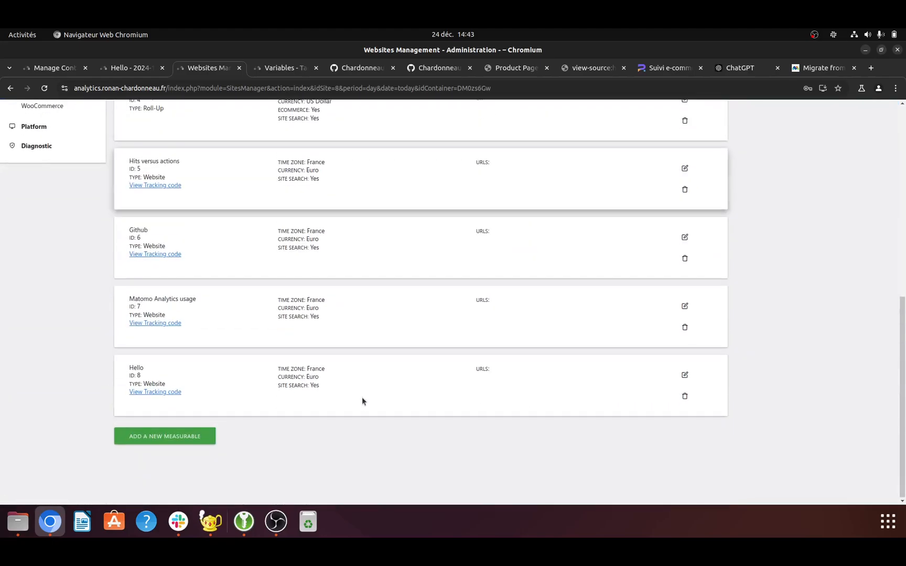
{"action": "left_click", "coordinate": [684, 374]}
{"action": "scroll", "coordinate": [446, 425], "scroll_direction": "down", "scroll_amount": 10}
{"action": "scroll", "coordinate": [446, 425], "scroll_direction": "down", "scroll_amount": 15}
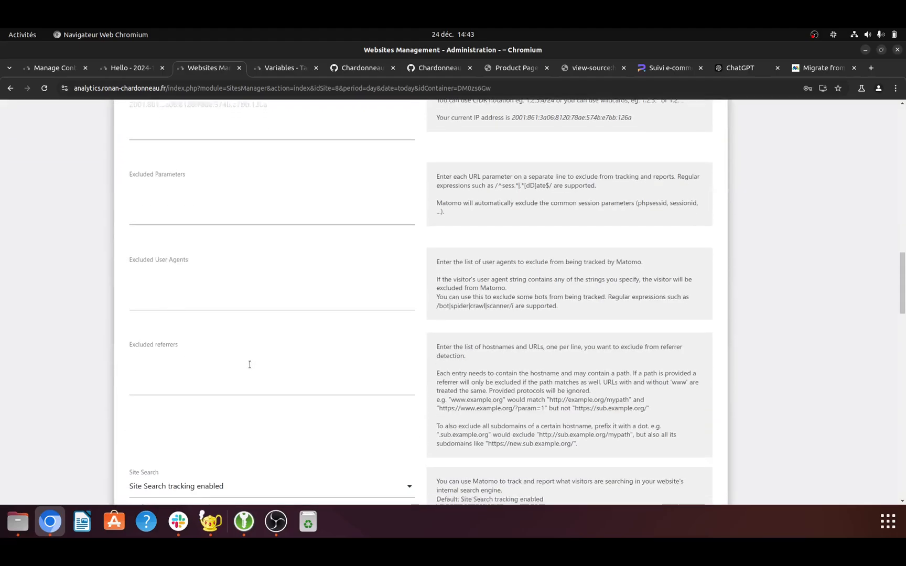
{"action": "scroll", "coordinate": [196, 340], "scroll_direction": "down", "scroll_amount": 15}
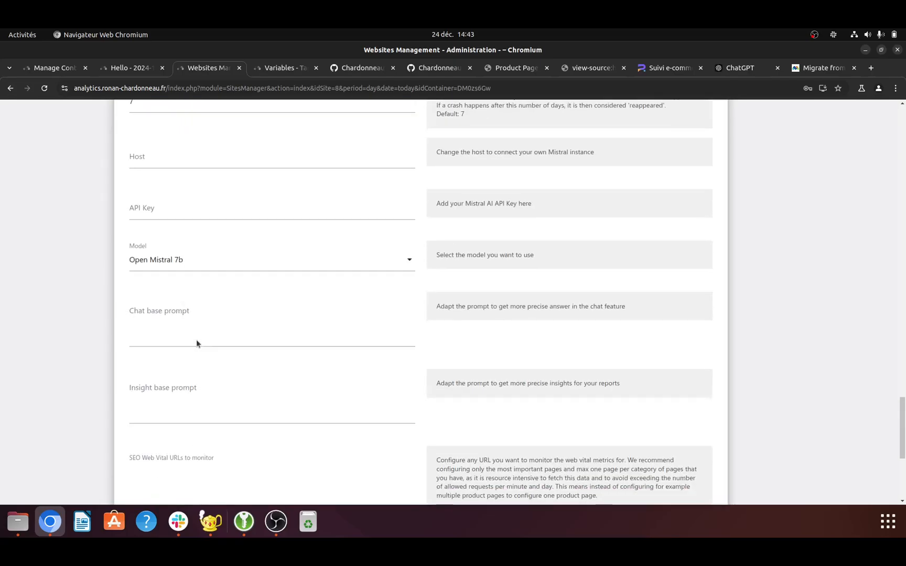
{"action": "scroll", "coordinate": [193, 361], "scroll_direction": "up", "scroll_amount": 6}
{"action": "scroll", "coordinate": [190, 350], "scroll_direction": "up", "scroll_amount": 12}
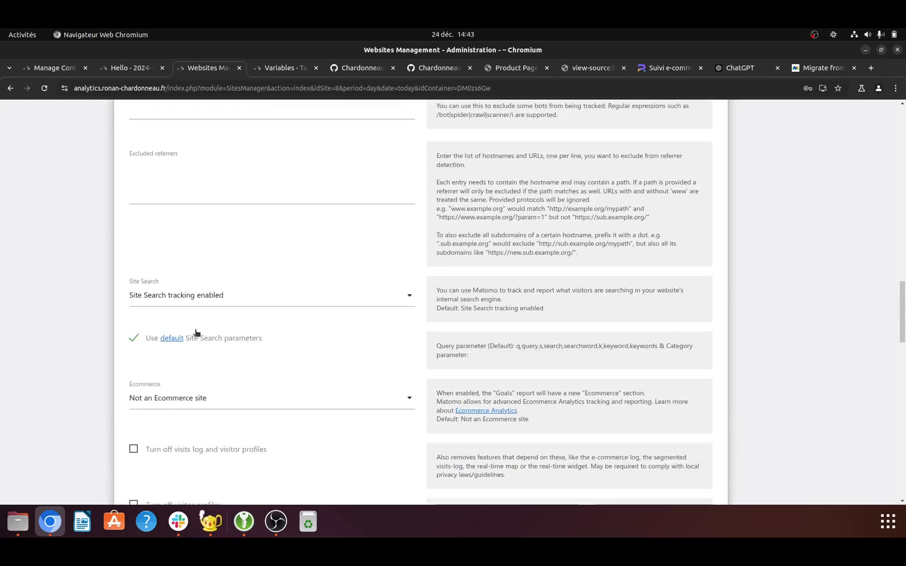
Set the Hello website's Ecommerce option to "Ecommerce enabled" and save the website settings.
{"action": "scroll", "coordinate": [194, 325], "scroll_direction": "down", "scroll_amount": 4}
{"action": "left_click", "coordinate": [197, 237]}
{"action": "left_click", "coordinate": [183, 278]}
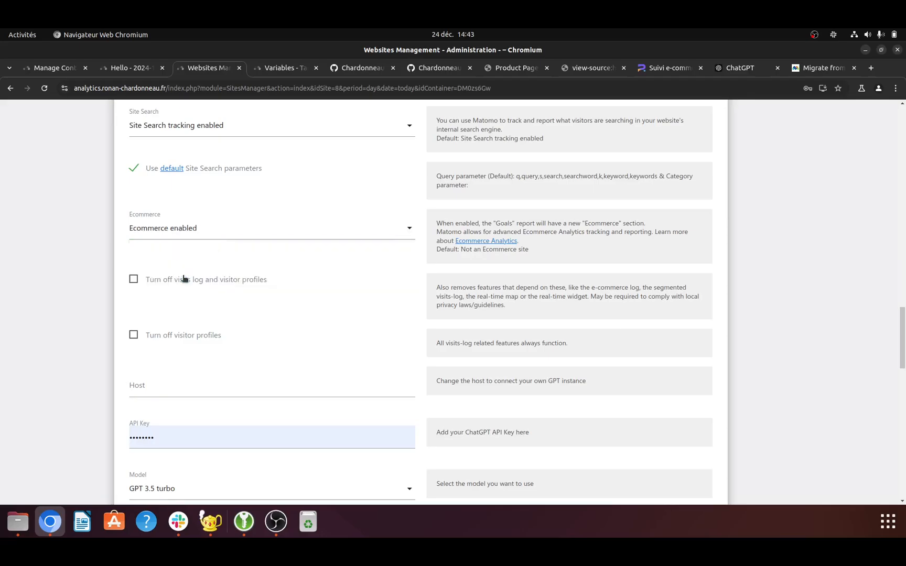
{"action": "scroll", "coordinate": [187, 426], "scroll_direction": "down", "scroll_amount": 5}
{"action": "scroll", "coordinate": [189, 324], "scroll_direction": "down", "scroll_amount": 4}
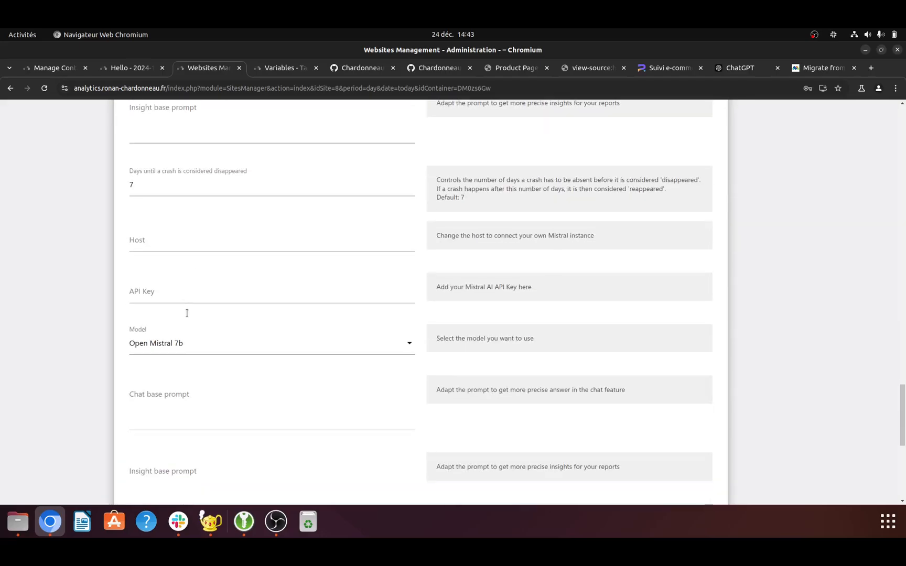
{"action": "scroll", "coordinate": [190, 367], "scroll_direction": "down", "scroll_amount": 5}
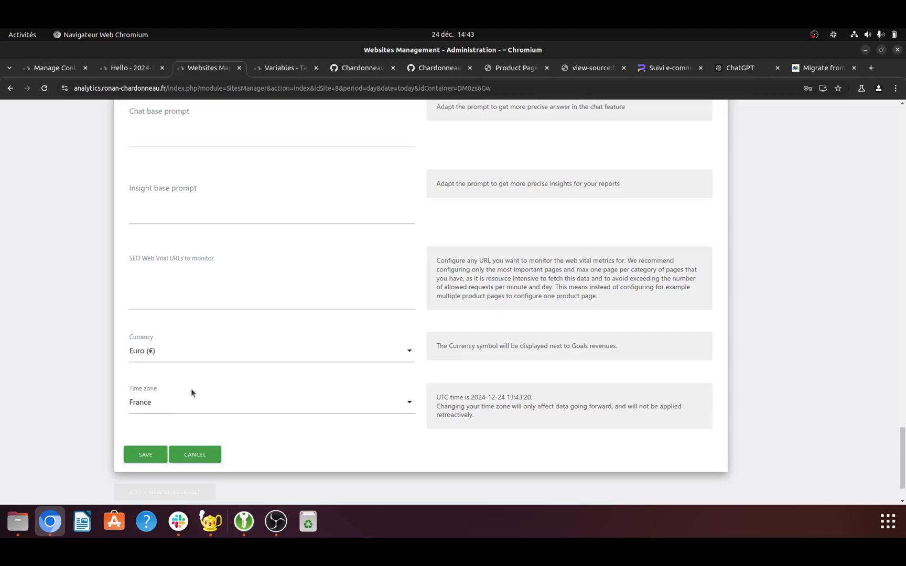
{"action": "left_click", "coordinate": [156, 457]}
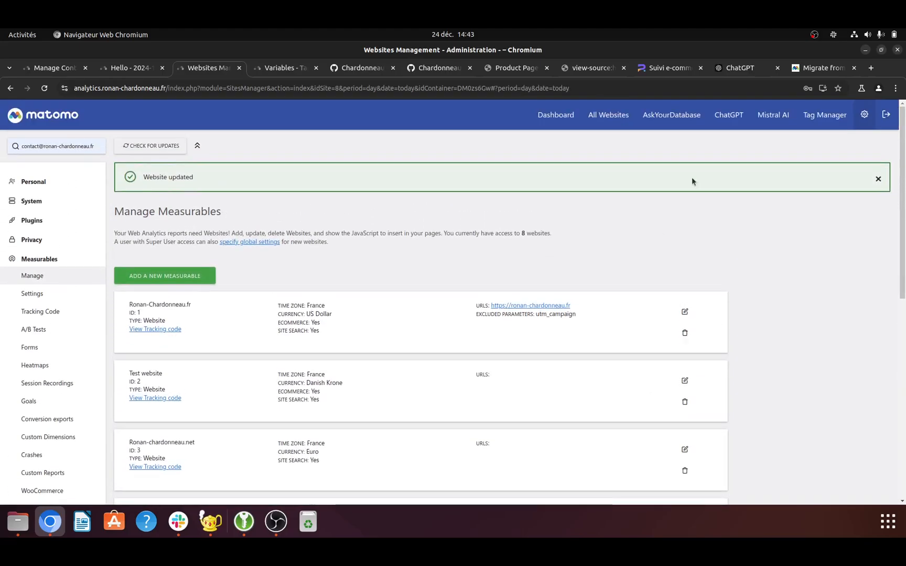
Leave the administration for the Hello website's reports and display its Ecommerce Log.
{"action": "left_click", "coordinate": [556, 118]}
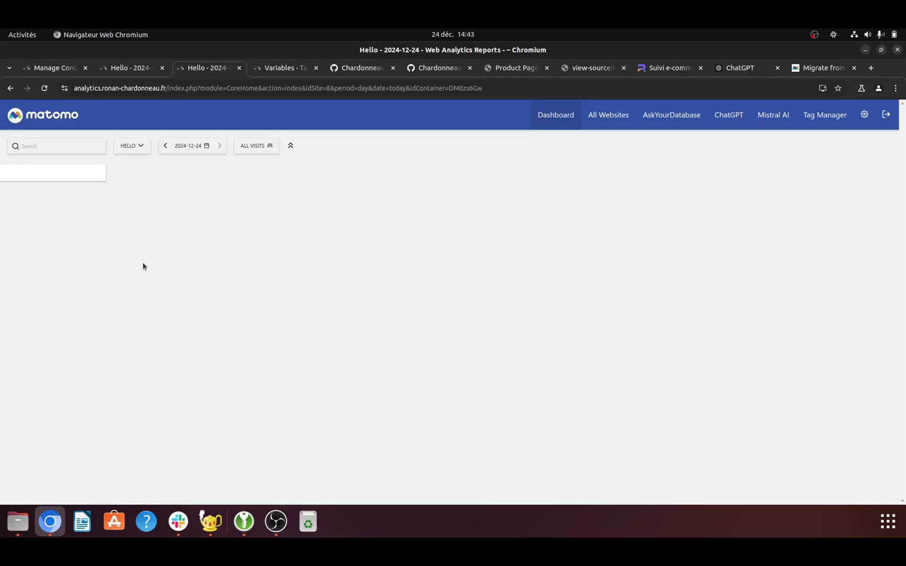
{"action": "left_click", "coordinate": [38, 285]}
{"action": "scroll", "coordinate": [40, 325], "scroll_direction": "down", "scroll_amount": 2}
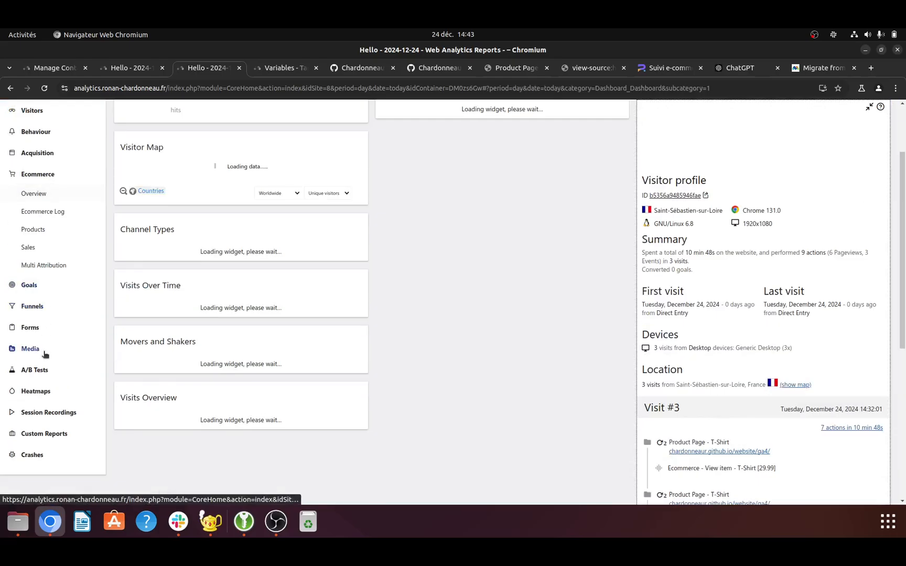
{"action": "left_click", "coordinate": [58, 216]}
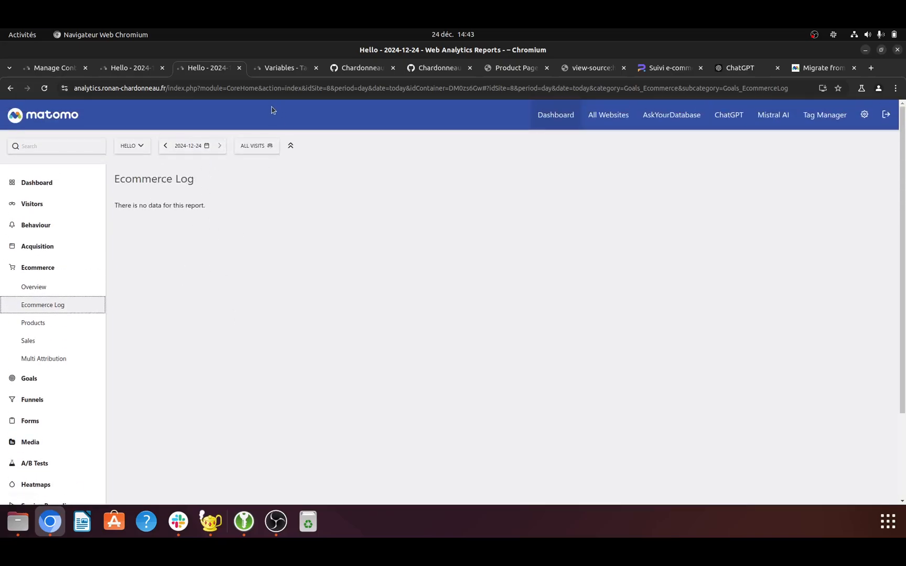
Reload the T-Shirt product page to send another product view, and return to the Ecommerce Log in Matomo.
{"action": "left_click", "coordinate": [515, 68]}
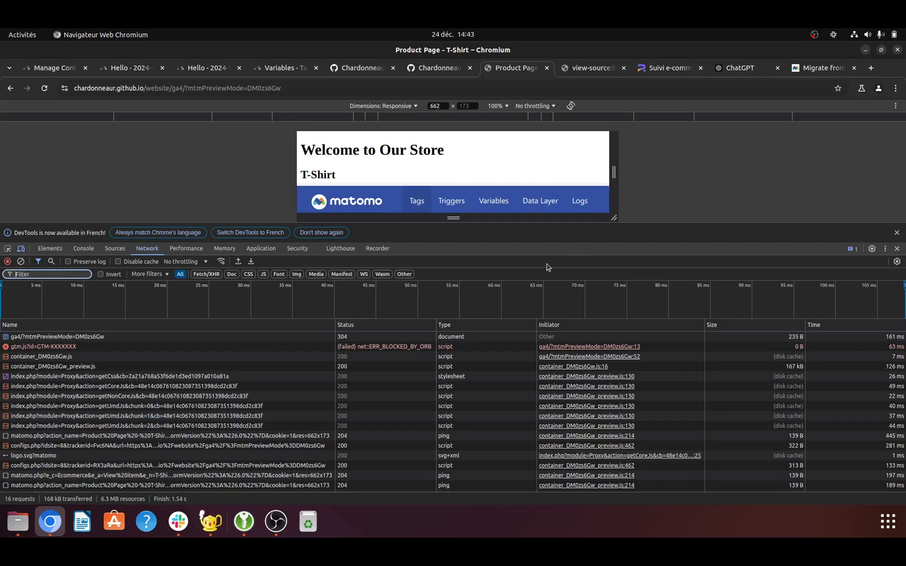
{"action": "key", "text": "ctrl+r"}
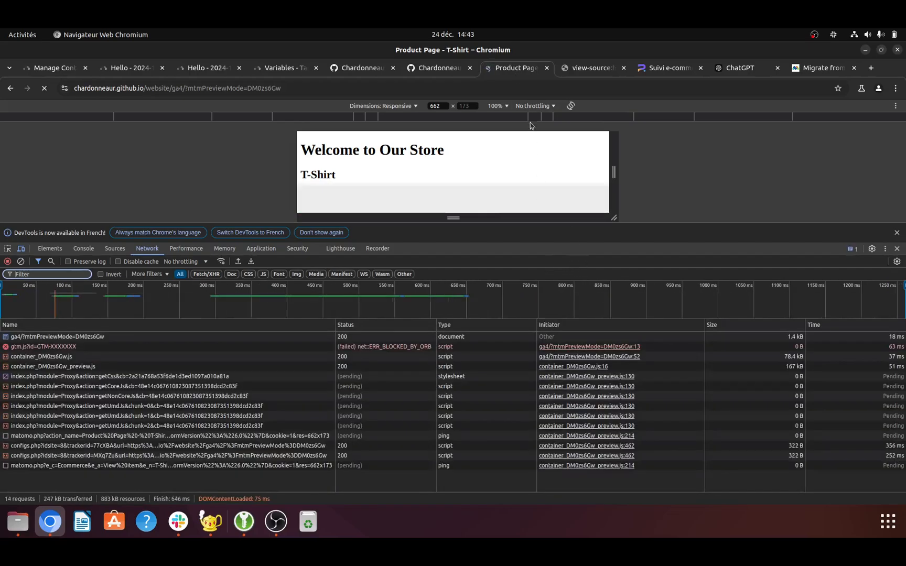
{"action": "key", "text": "ctrl+Page_Up"}
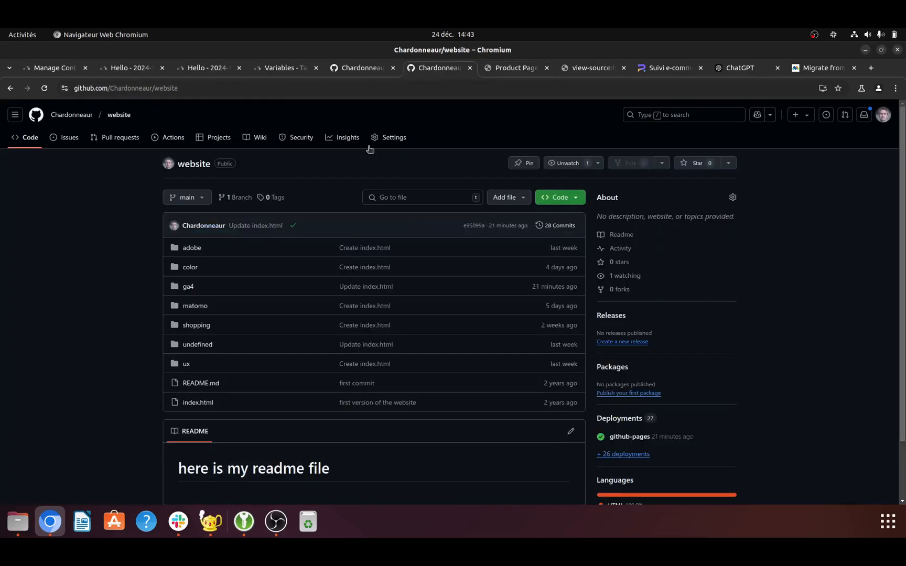
{"action": "left_click", "coordinate": [217, 71]}
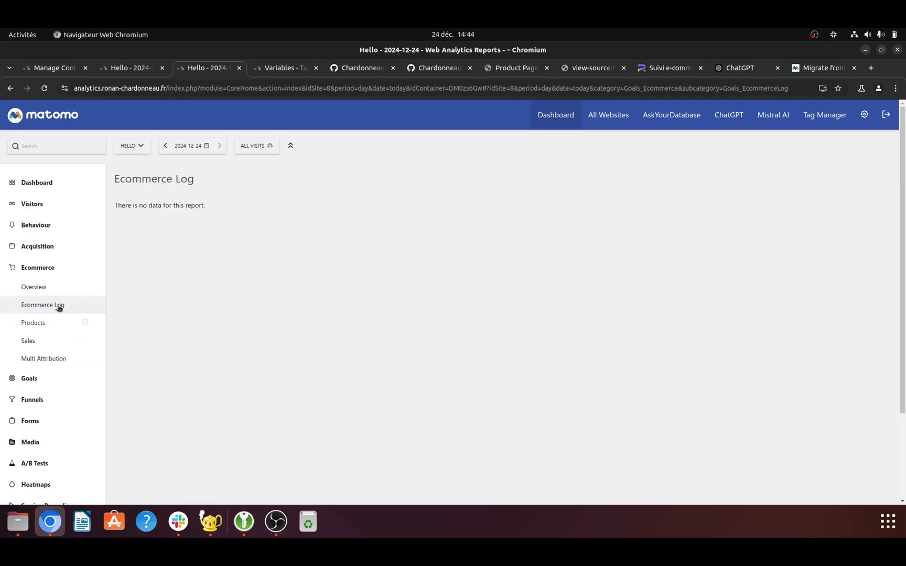
Check the Ecommerce Products report by name, including the T-Shirt's segmented visits log, and by Product SKU.
{"action": "left_click", "coordinate": [48, 326]}
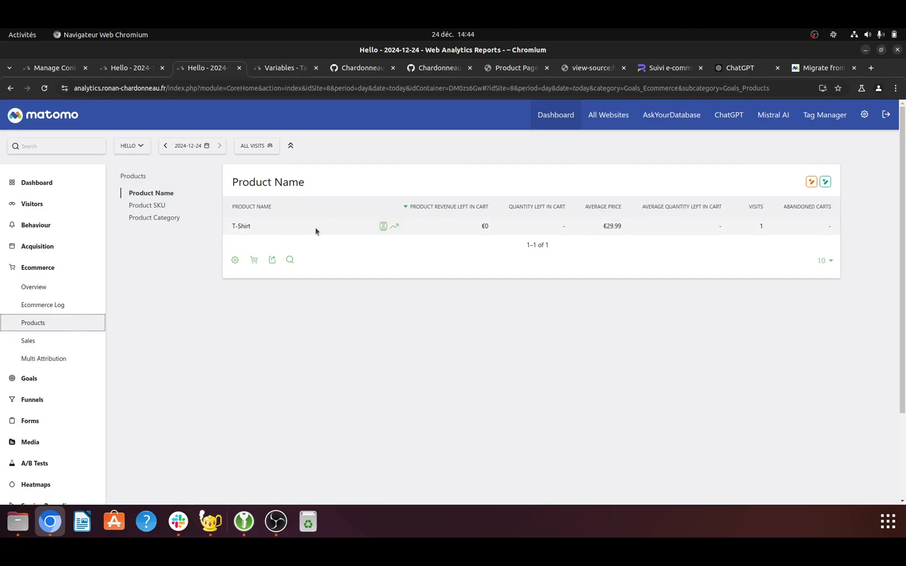
{"action": "left_click", "coordinate": [384, 227]}
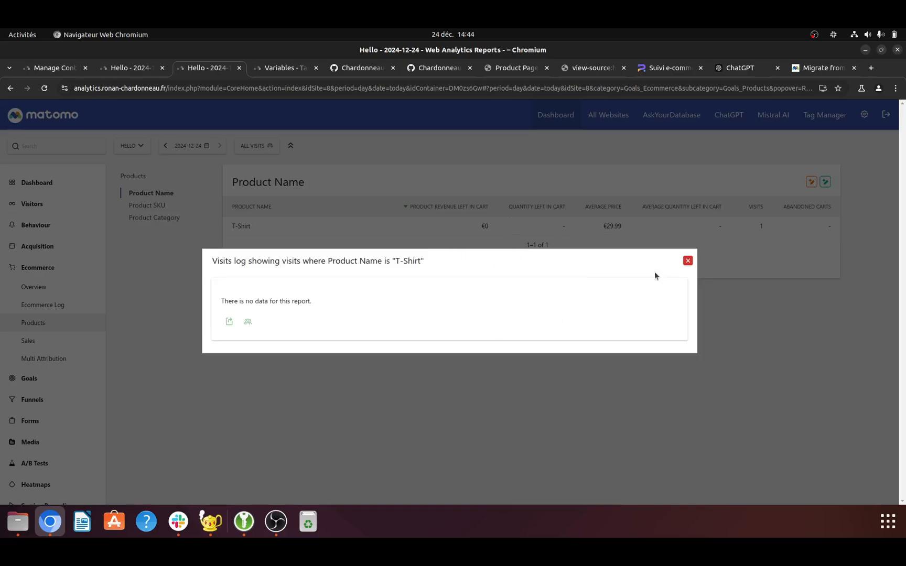
{"action": "left_click", "coordinate": [687, 261]}
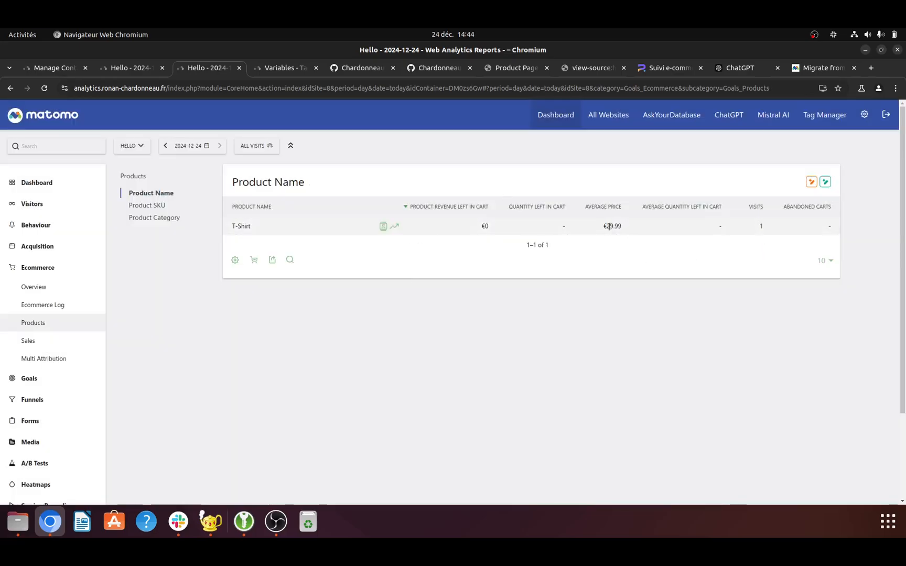
{"action": "left_click", "coordinate": [158, 205]}
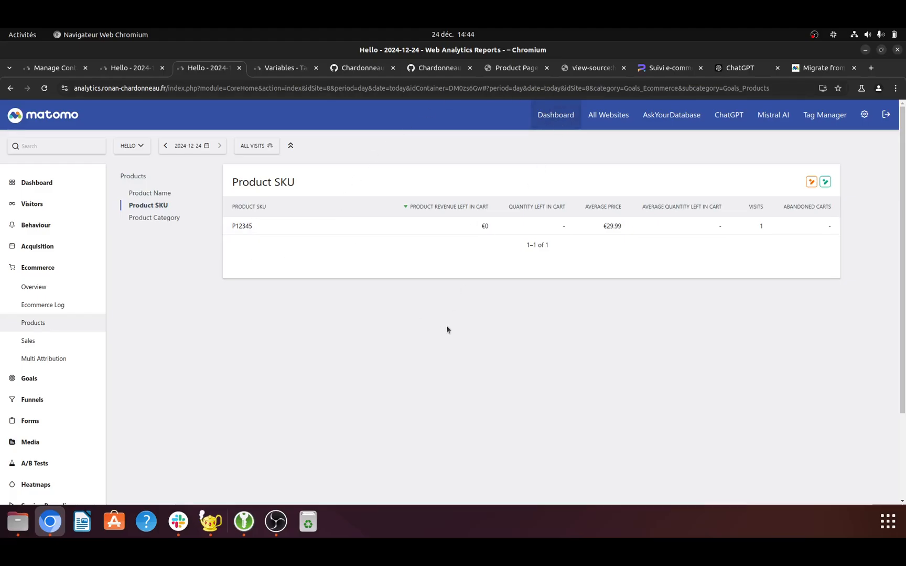
Switch to the Matomo Tag Manager ecommerce tutorial and review its category page view (Étape 2) and order tracking (Étape 4) sections.
{"action": "left_click", "coordinate": [662, 68]}
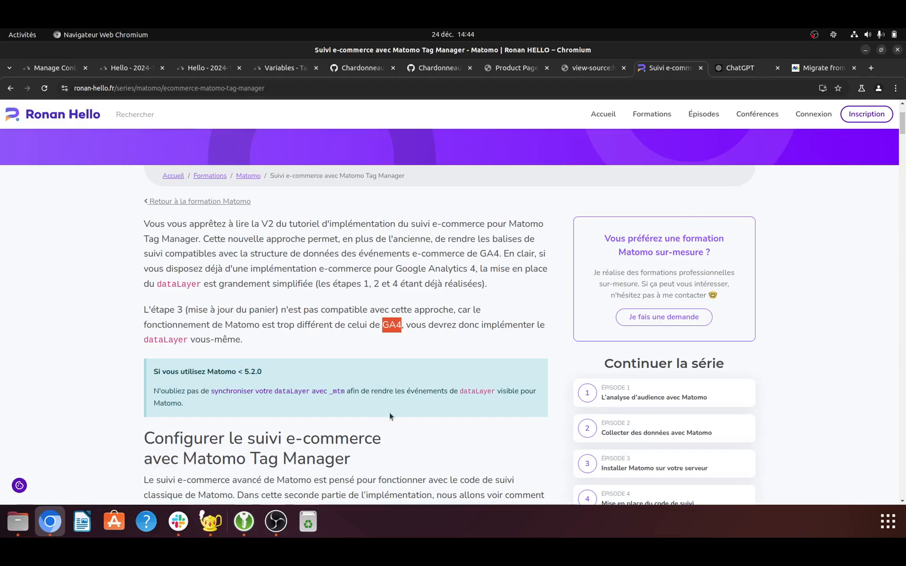
{"action": "scroll", "coordinate": [389, 412], "scroll_direction": "down", "scroll_amount": 15}
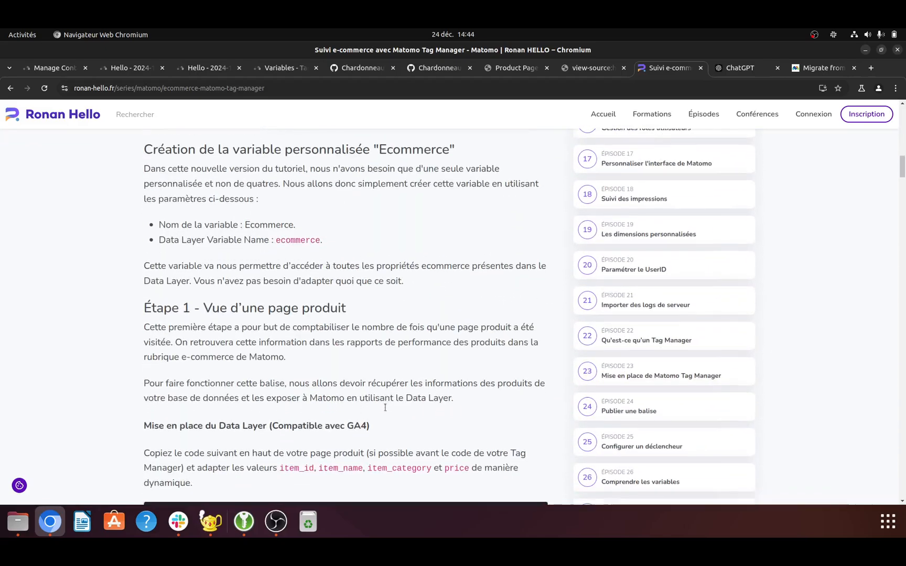
{"action": "scroll", "coordinate": [385, 408], "scroll_direction": "down", "scroll_amount": 15}
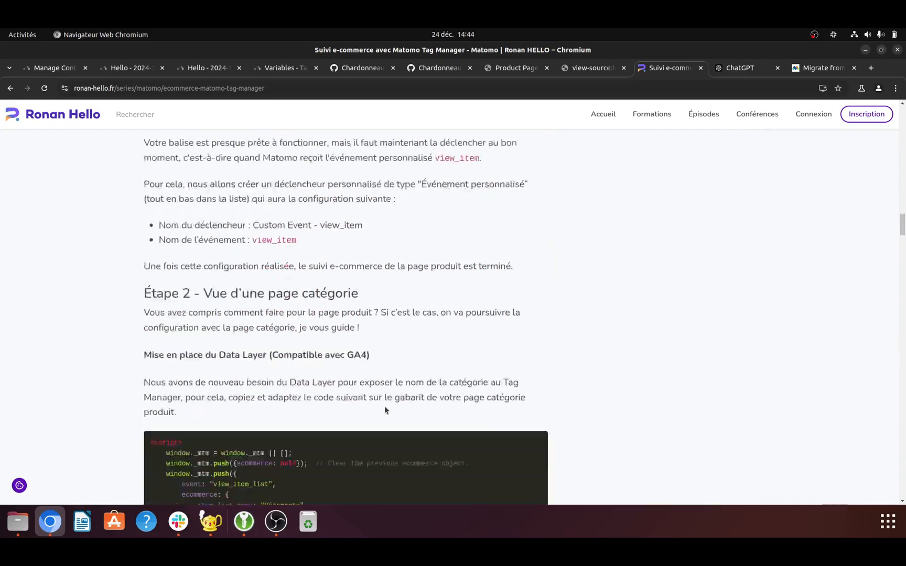
{"action": "scroll", "coordinate": [386, 410], "scroll_direction": "down", "scroll_amount": 4}
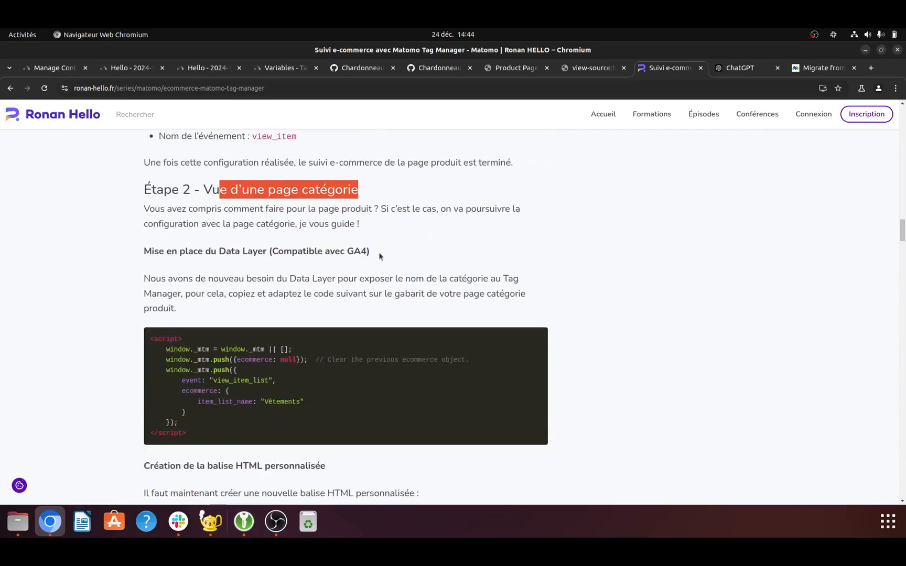
{"action": "scroll", "coordinate": [380, 255], "scroll_direction": "down", "scroll_amount": 20}
{"action": "scroll", "coordinate": [398, 310], "scroll_direction": "down", "scroll_amount": 10}
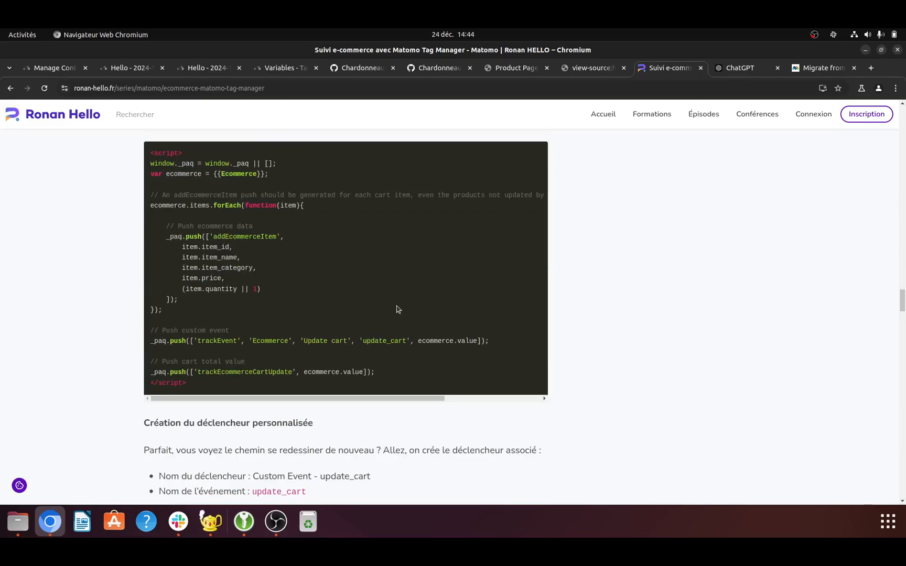
{"action": "left_click_drag", "start_coordinate": [194, 278], "coordinate": [384, 279]}
{"action": "scroll", "coordinate": [396, 391], "scroll_direction": "down", "scroll_amount": 4}
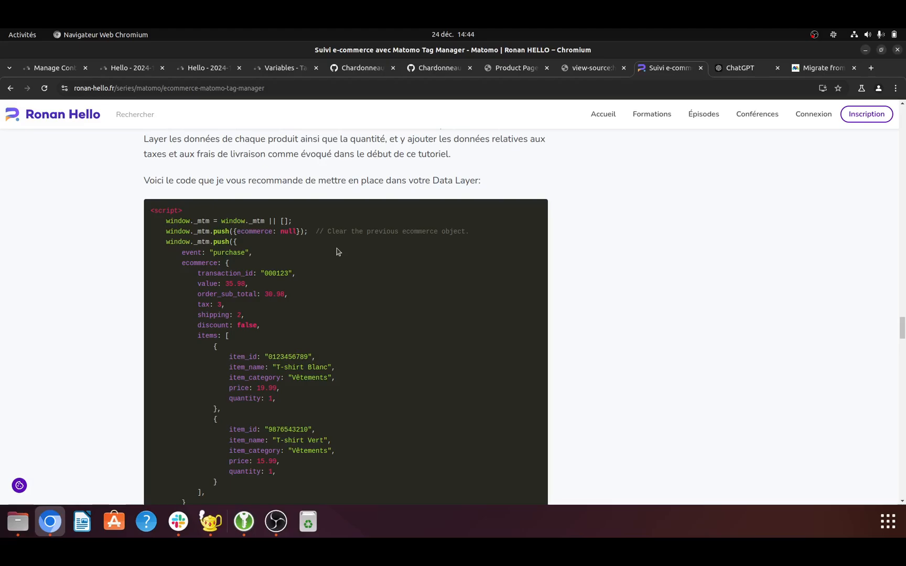
Go back to the tutorial's "Étape 3 - Mise à jour du panier" section, highlight its heading and examine the update_cart data layer code.
{"action": "scroll", "coordinate": [337, 252], "scroll_direction": "up", "scroll_amount": 1}
{"action": "scroll", "coordinate": [338, 257], "scroll_direction": "down", "scroll_amount": 12}
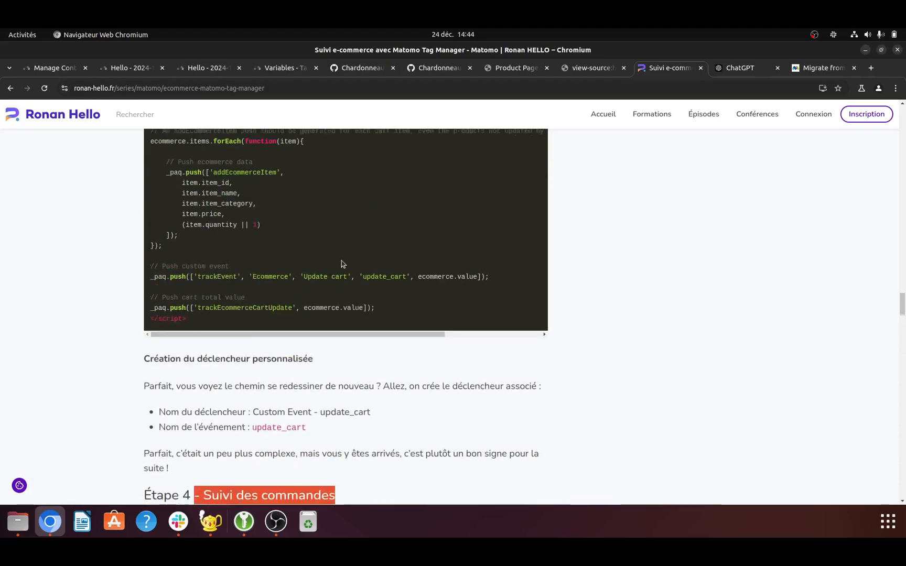
{"action": "scroll", "coordinate": [342, 265], "scroll_direction": "up", "scroll_amount": 7}
{"action": "scroll", "coordinate": [344, 270], "scroll_direction": "up", "scroll_amount": 8}
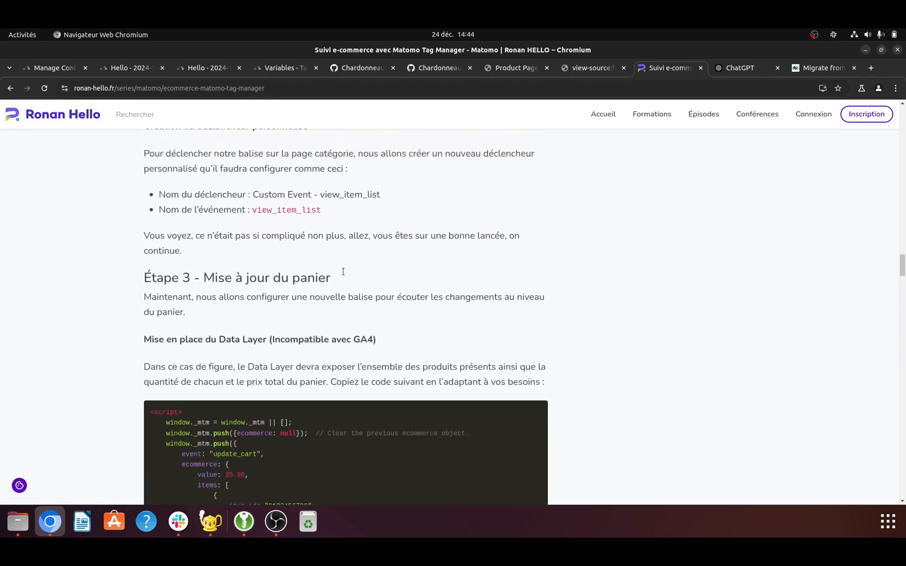
{"action": "scroll", "coordinate": [342, 347], "scroll_direction": "down", "scroll_amount": 4}
{"action": "left_click_drag", "start_coordinate": [153, 136], "coordinate": [324, 136]}
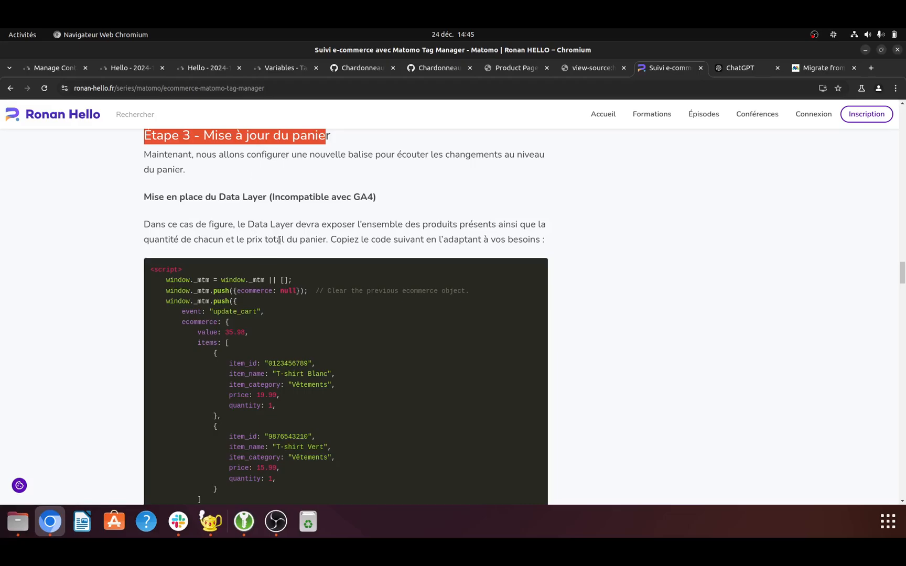